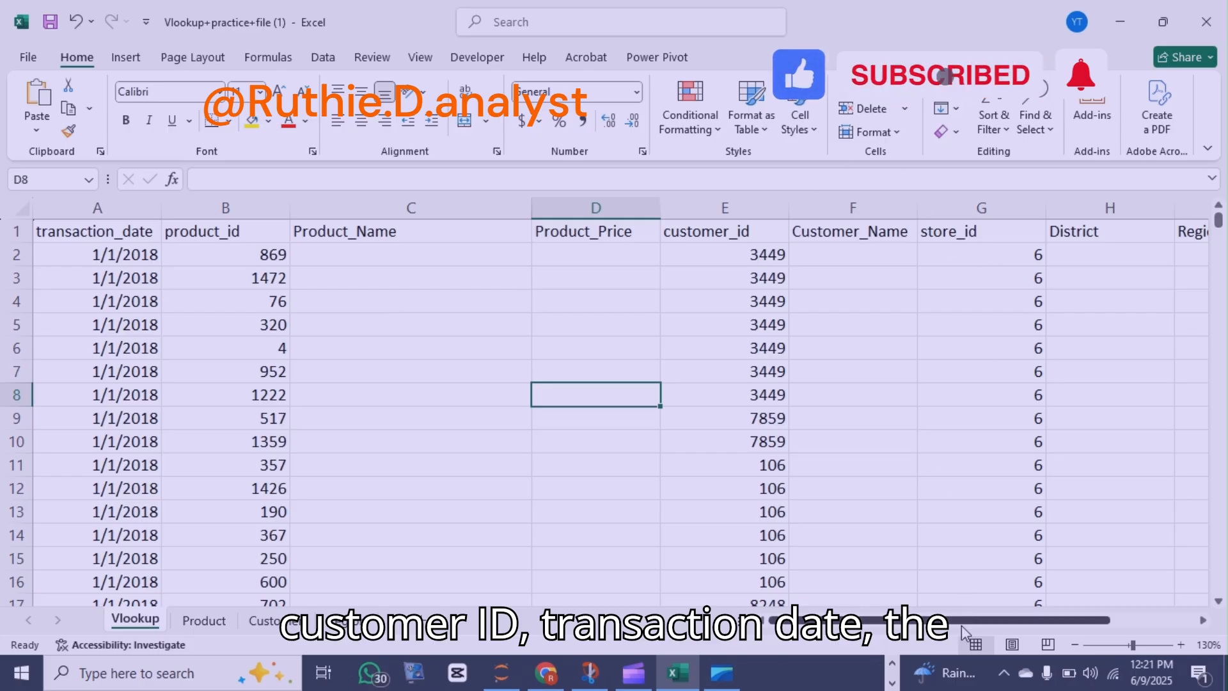
Review the Product, Customer and Region sheets and compare the Product table's columns with the Vlookup sheet to find the shared ID column
left_click_drag(961, 623, 998, 623)
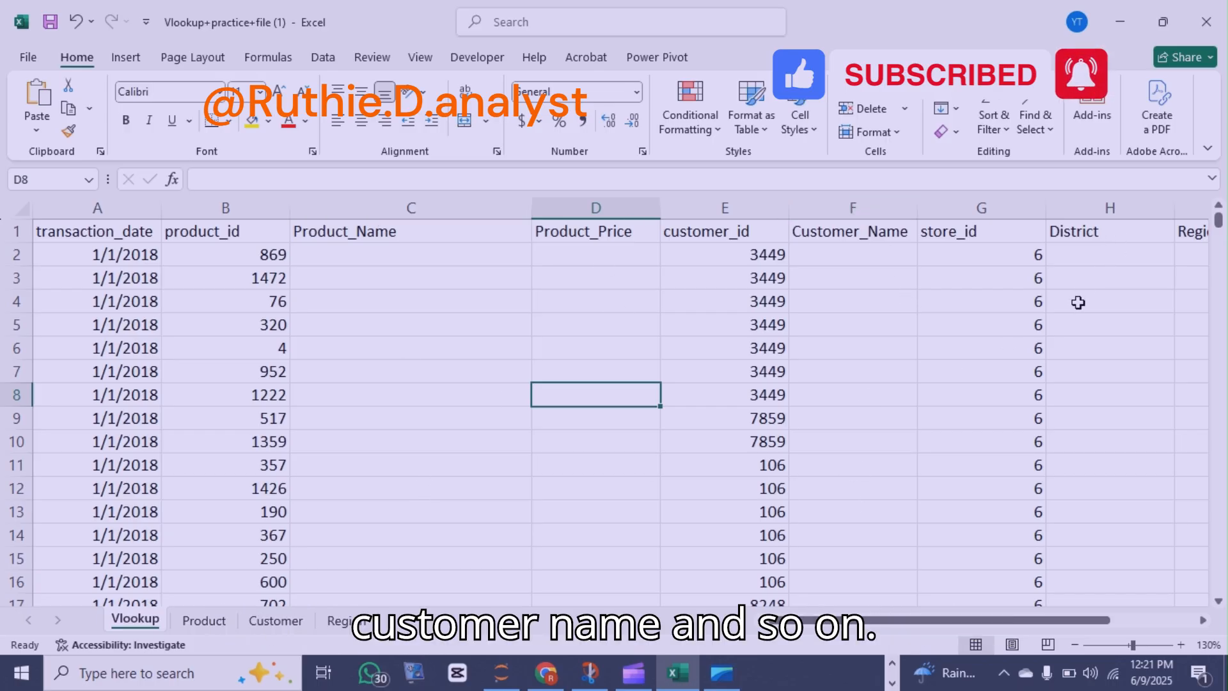
left_click(204, 621)
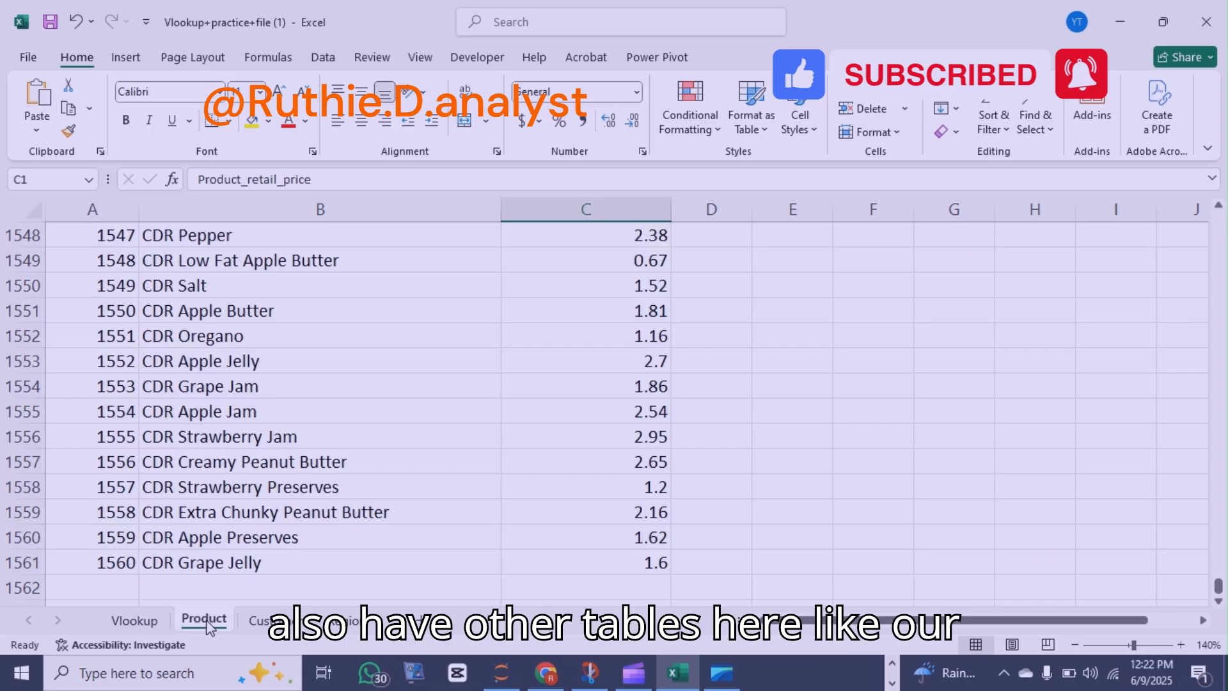
left_click_drag(1218, 588, 1205, 190)
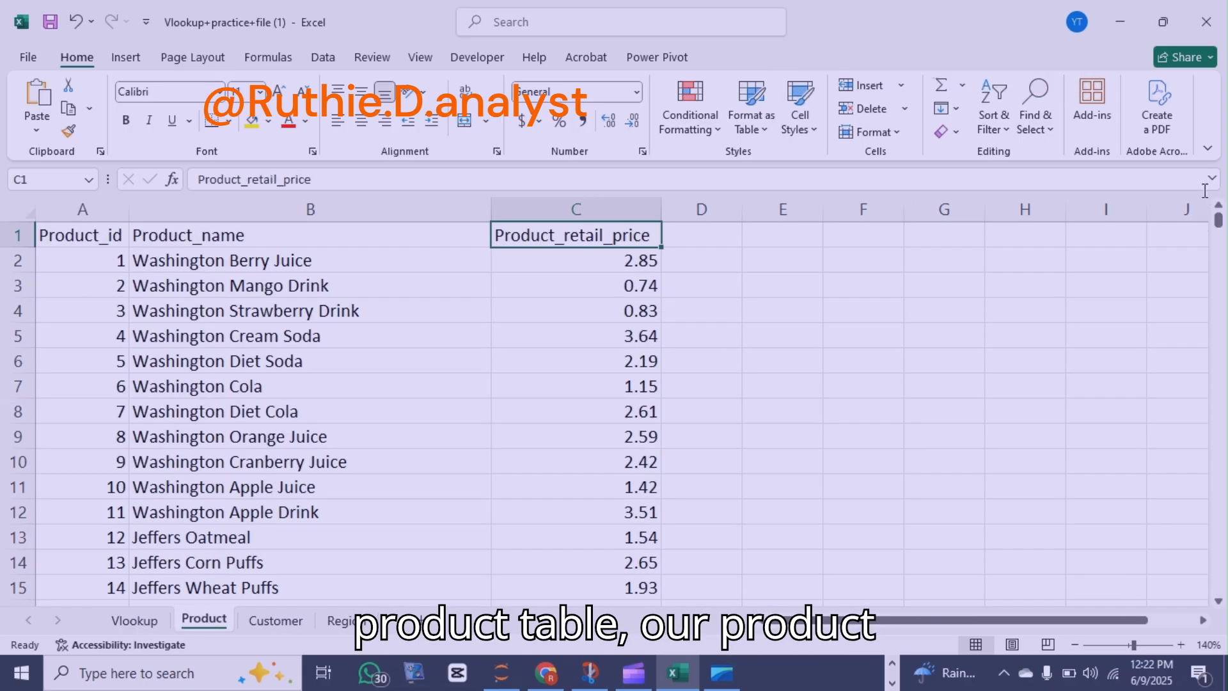
left_click(275, 620)
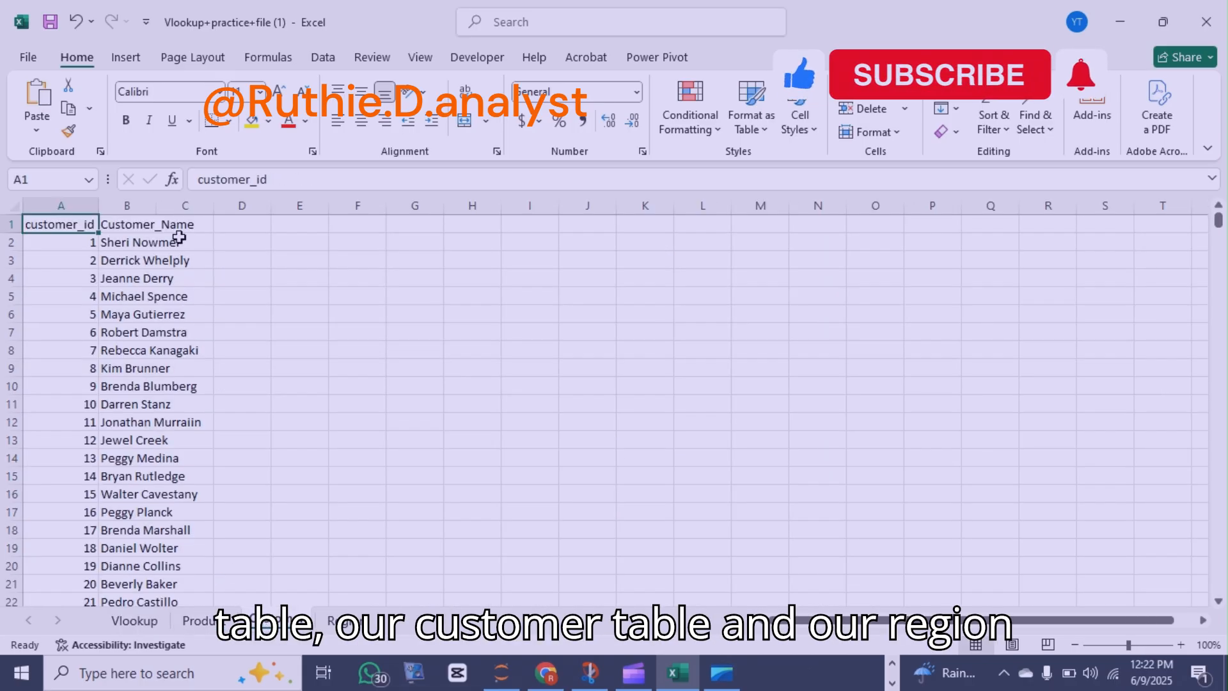
left_click(349, 620)
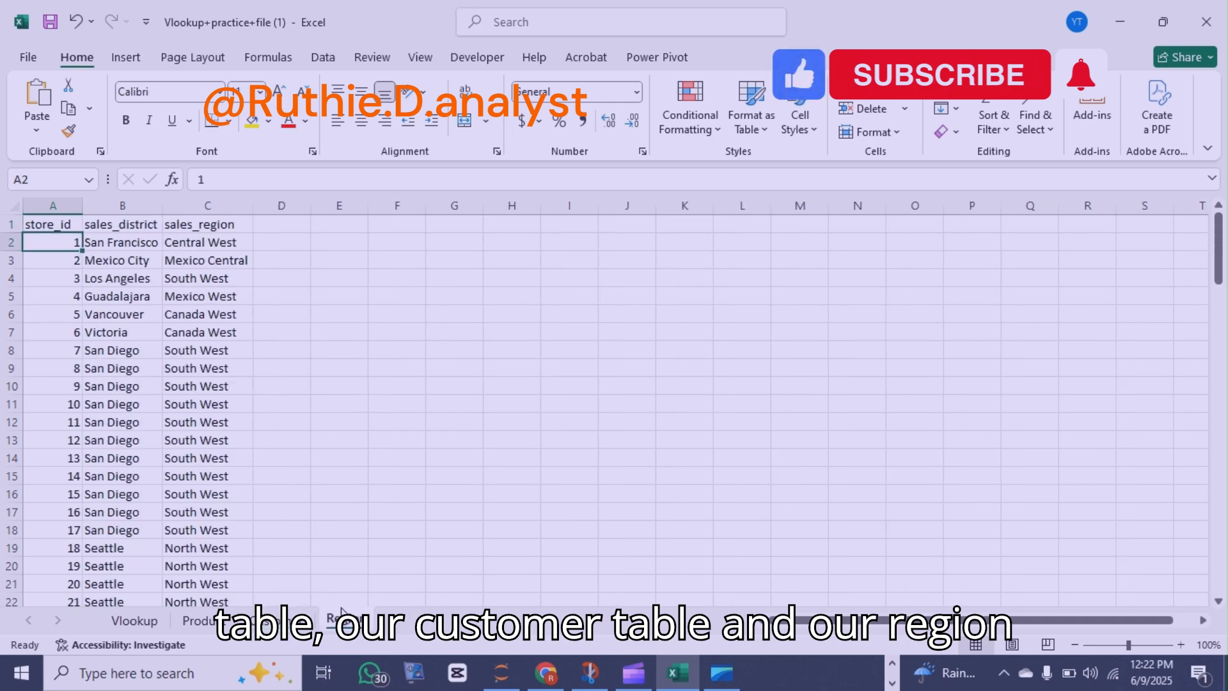
left_click(132, 621)
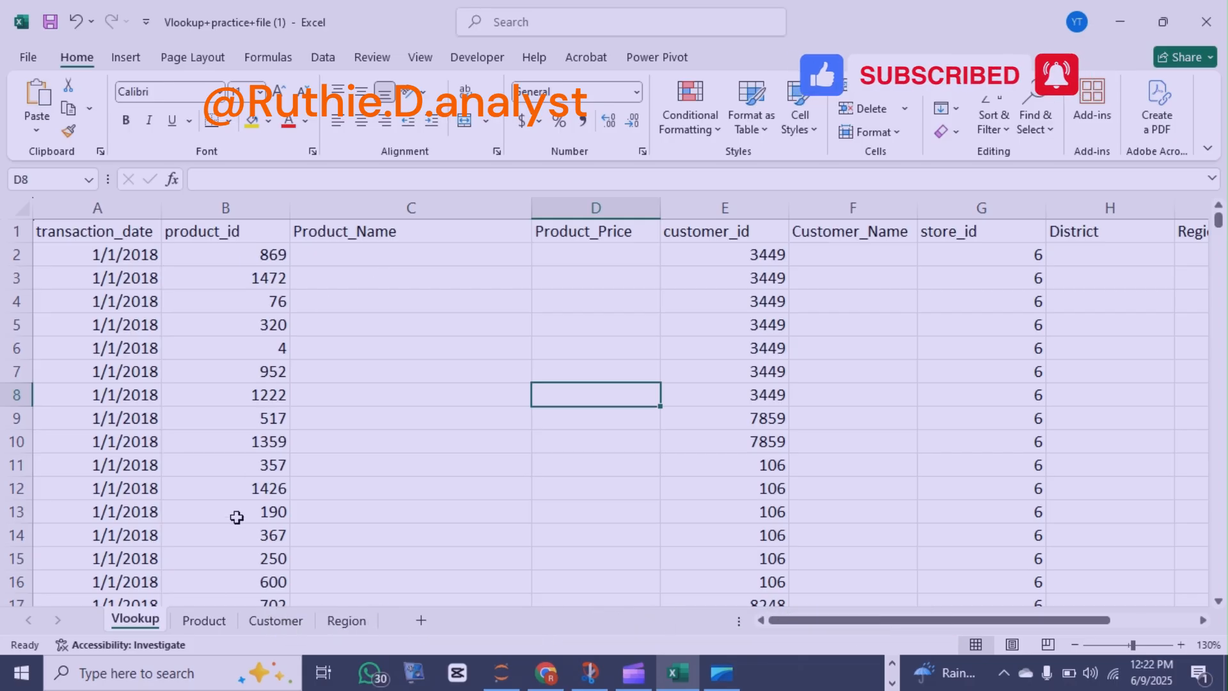
left_click(205, 620)
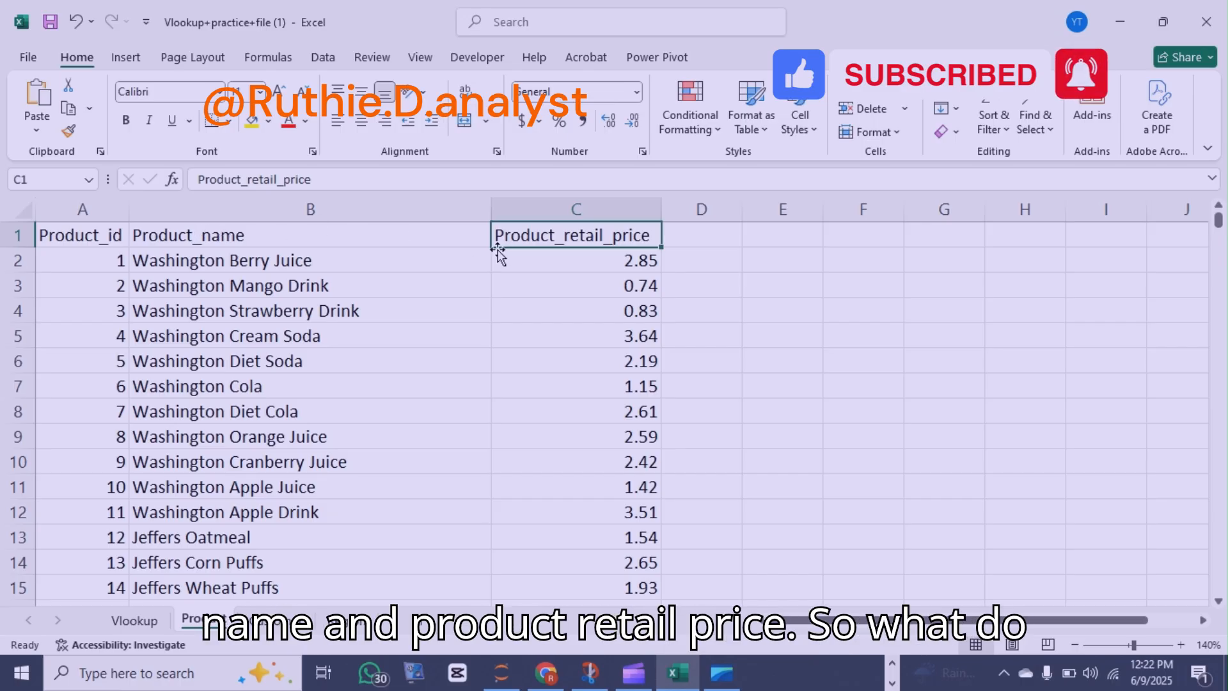
left_click(151, 621)
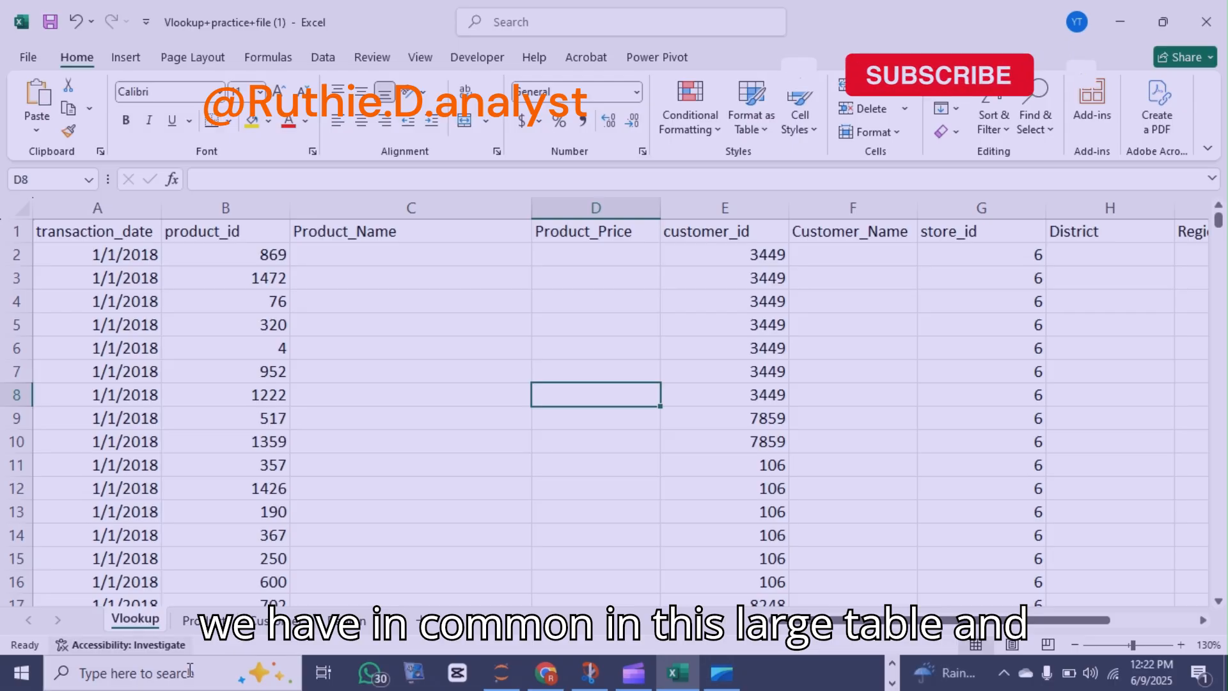
left_click(205, 620)
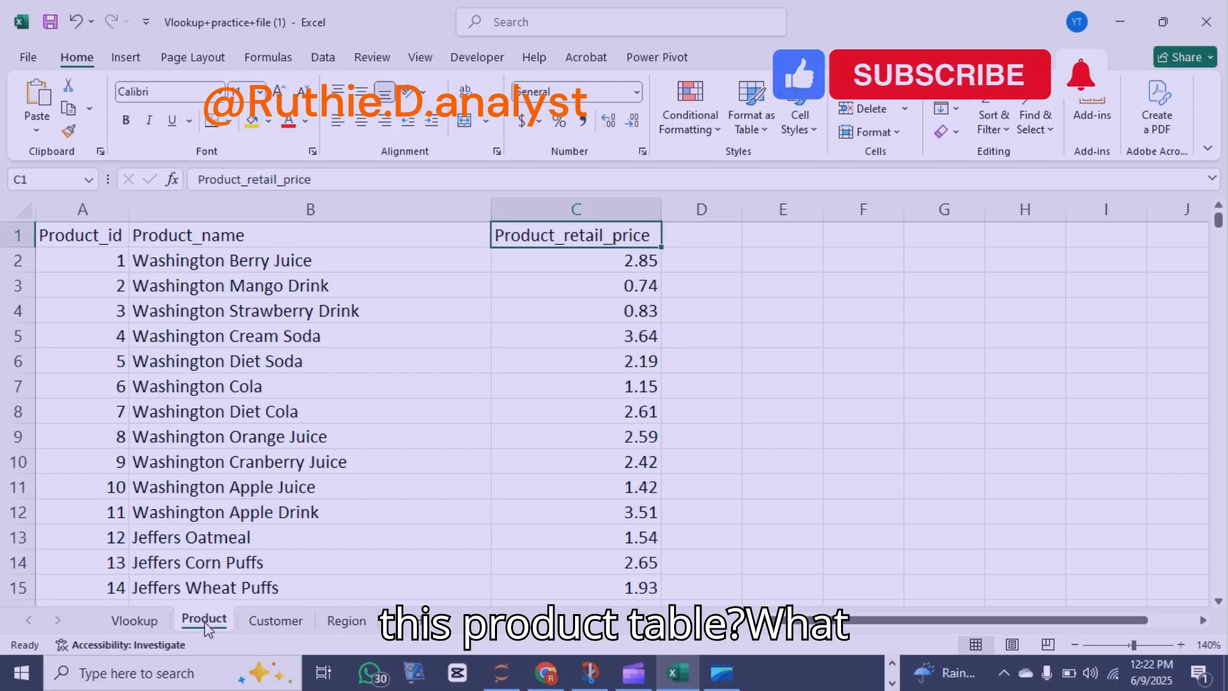
left_click(154, 621)
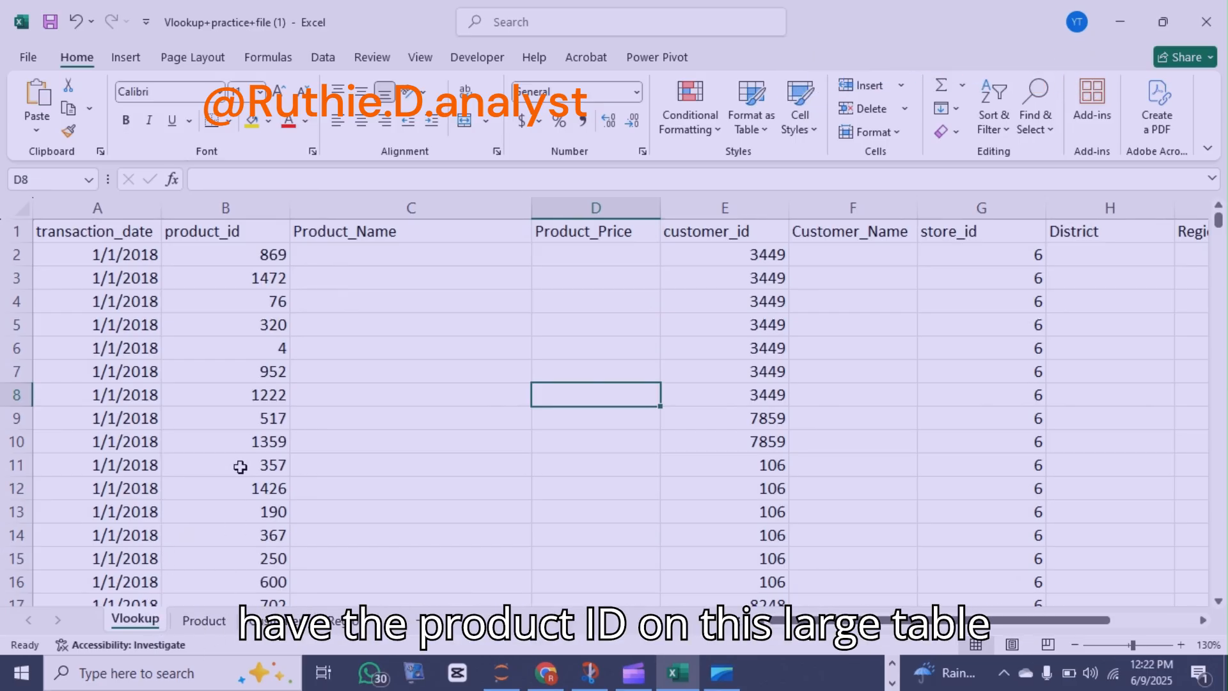
left_click(201, 622)
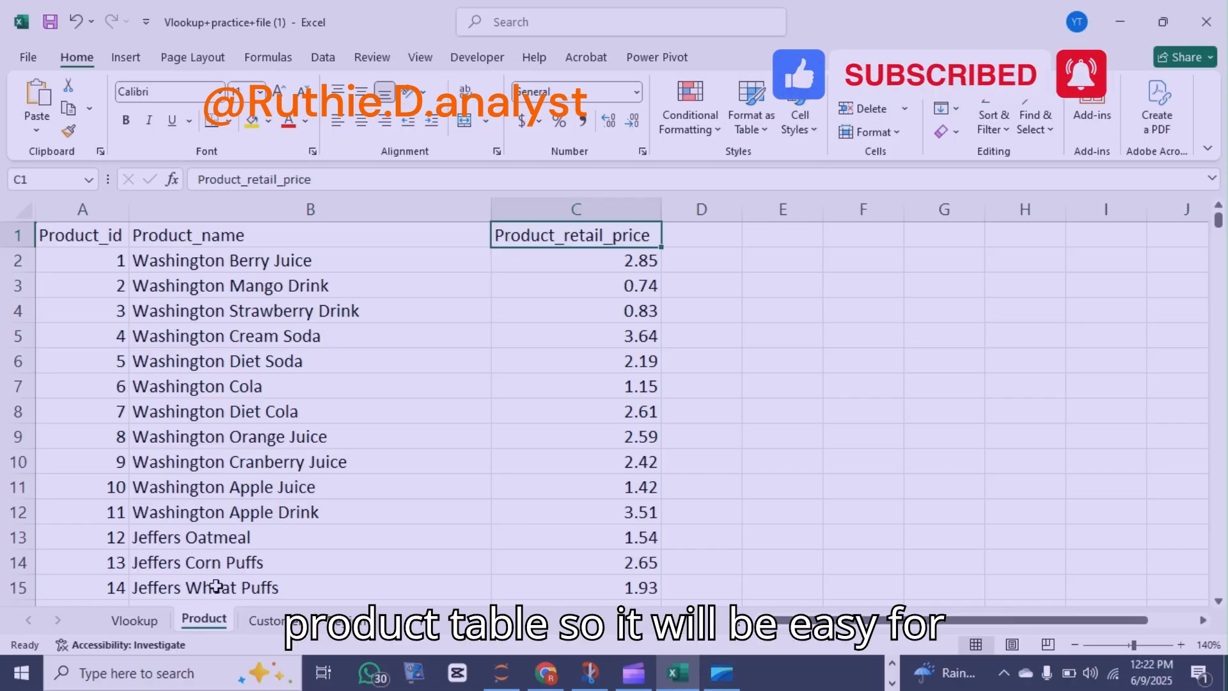
Start a VLOOKUP formula in C2 of the Vlookup sheet with the product_id range B2:B269721 as the lookup value
left_click(135, 620)
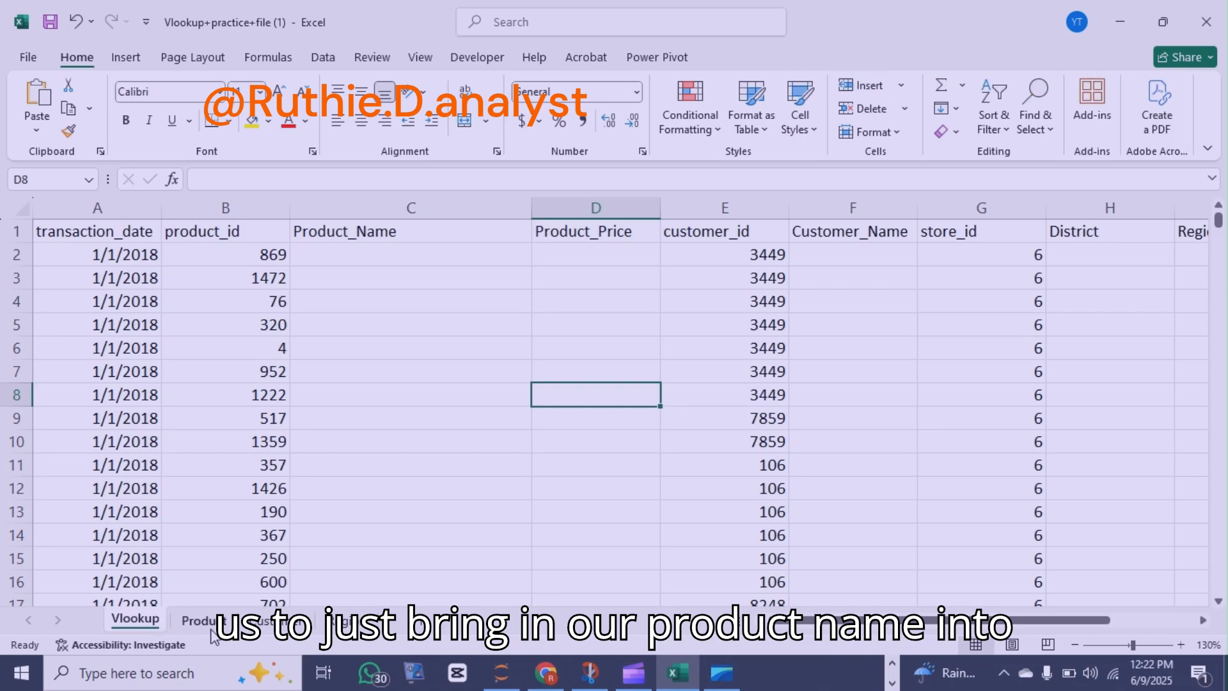
left_click(338, 302)
left_click(339, 255)
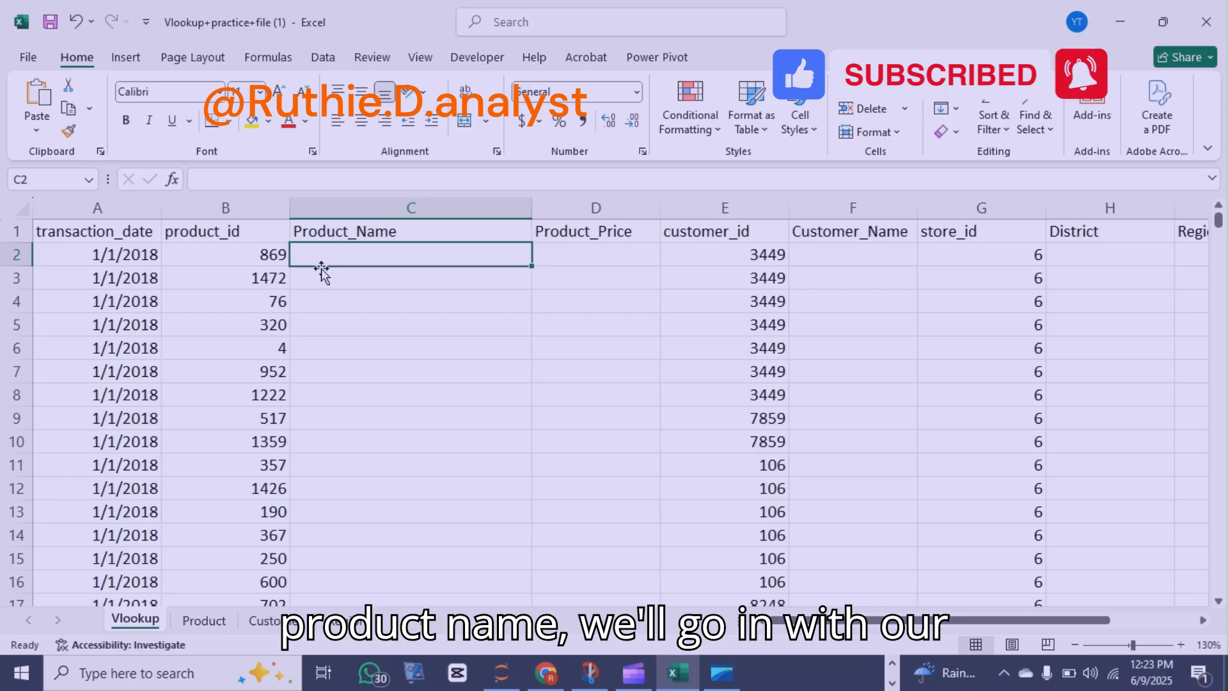
type("=")
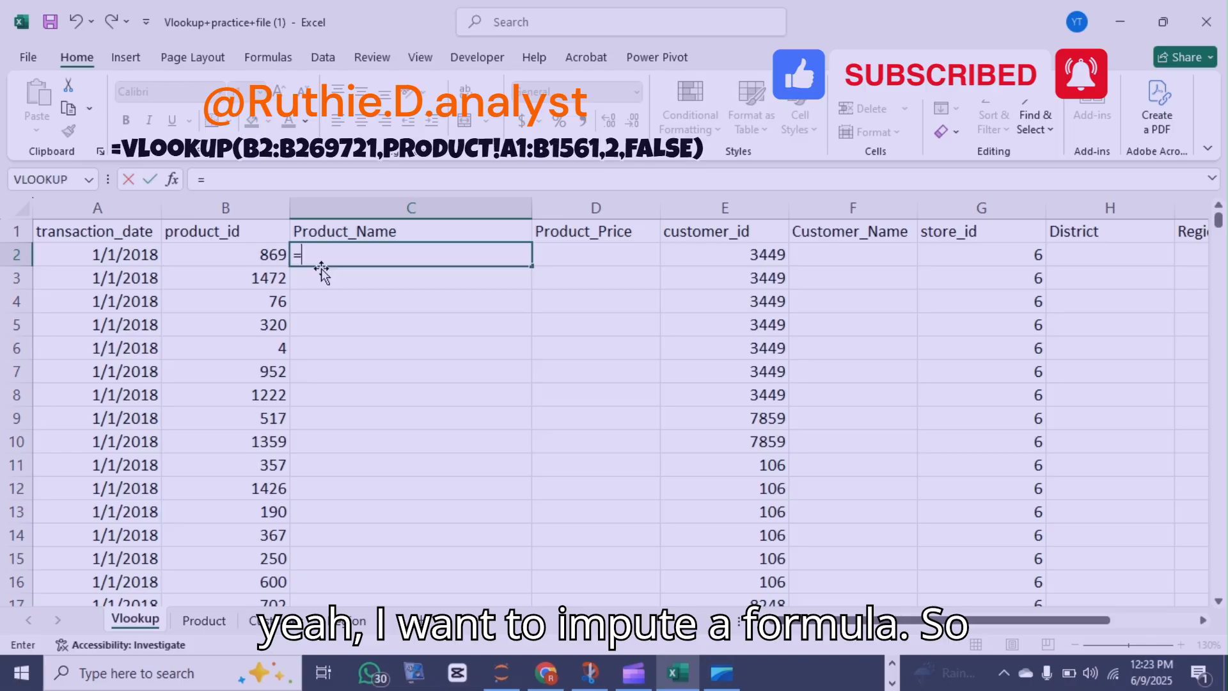
type("vlo")
double_click(323, 276)
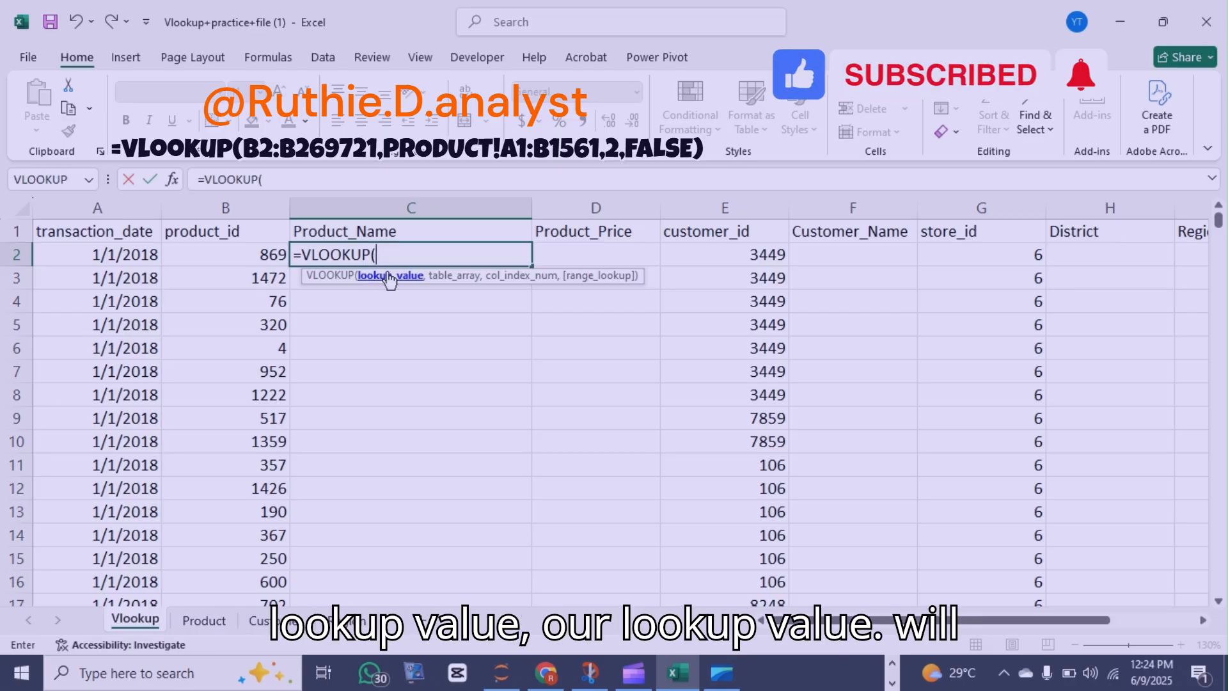
left_click(250, 261)
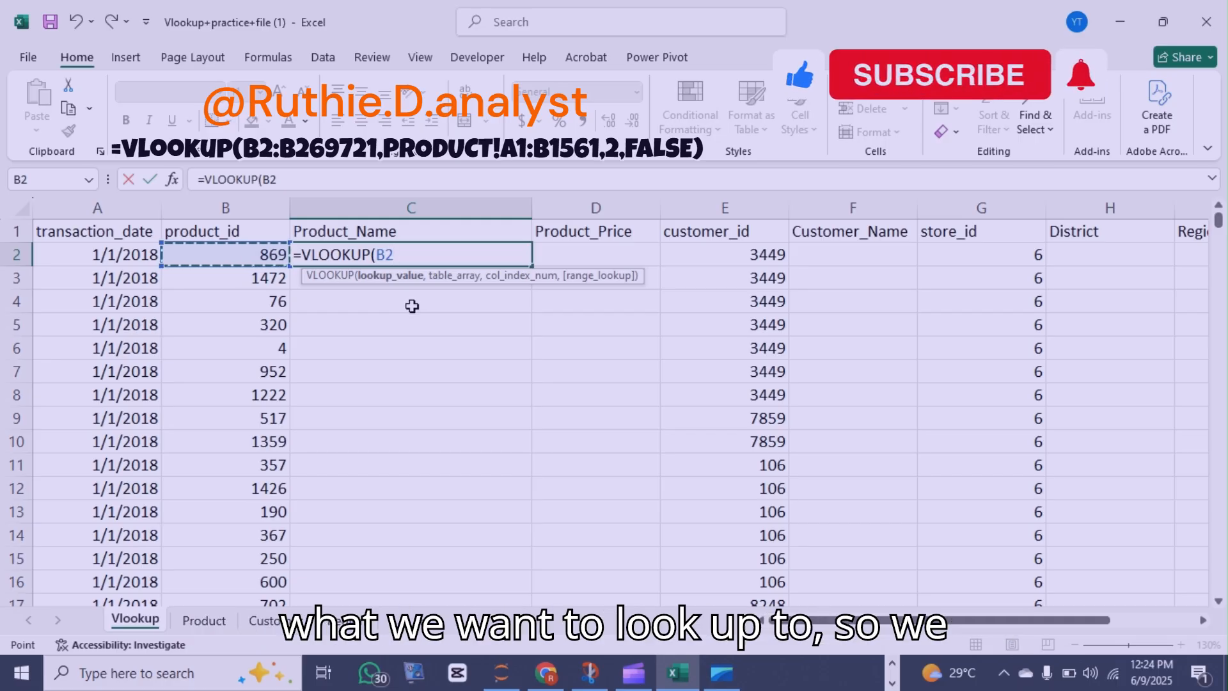
key("ctrl+shift+Down")
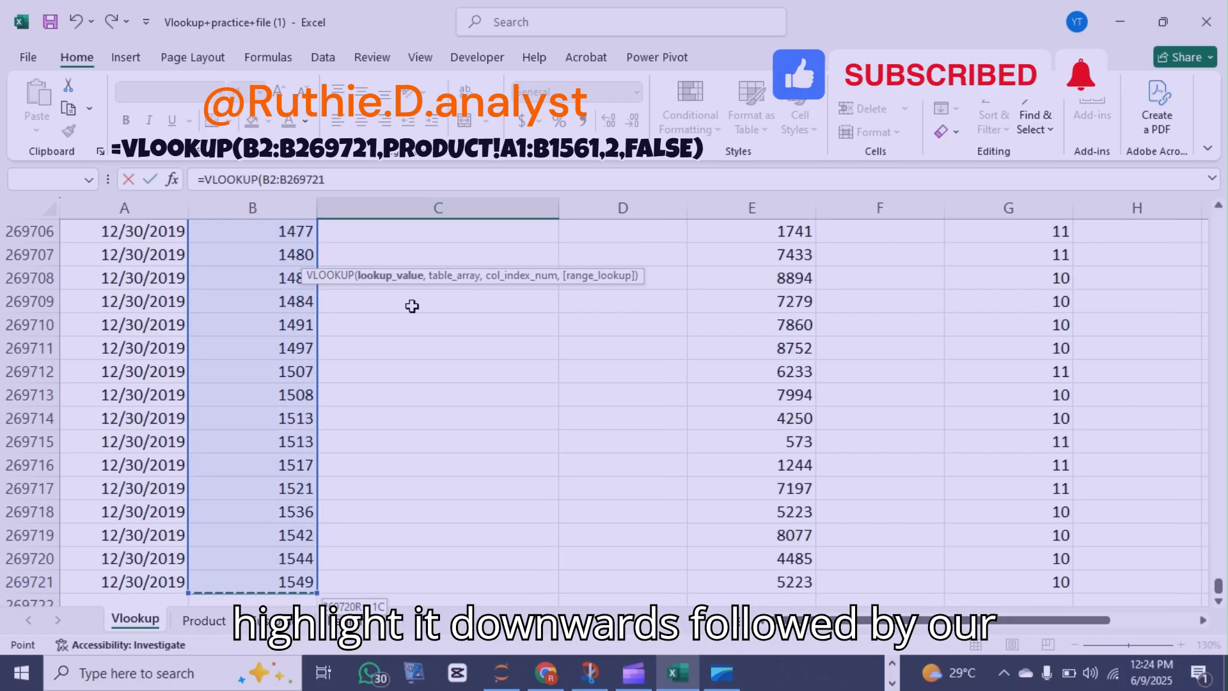
type(",")
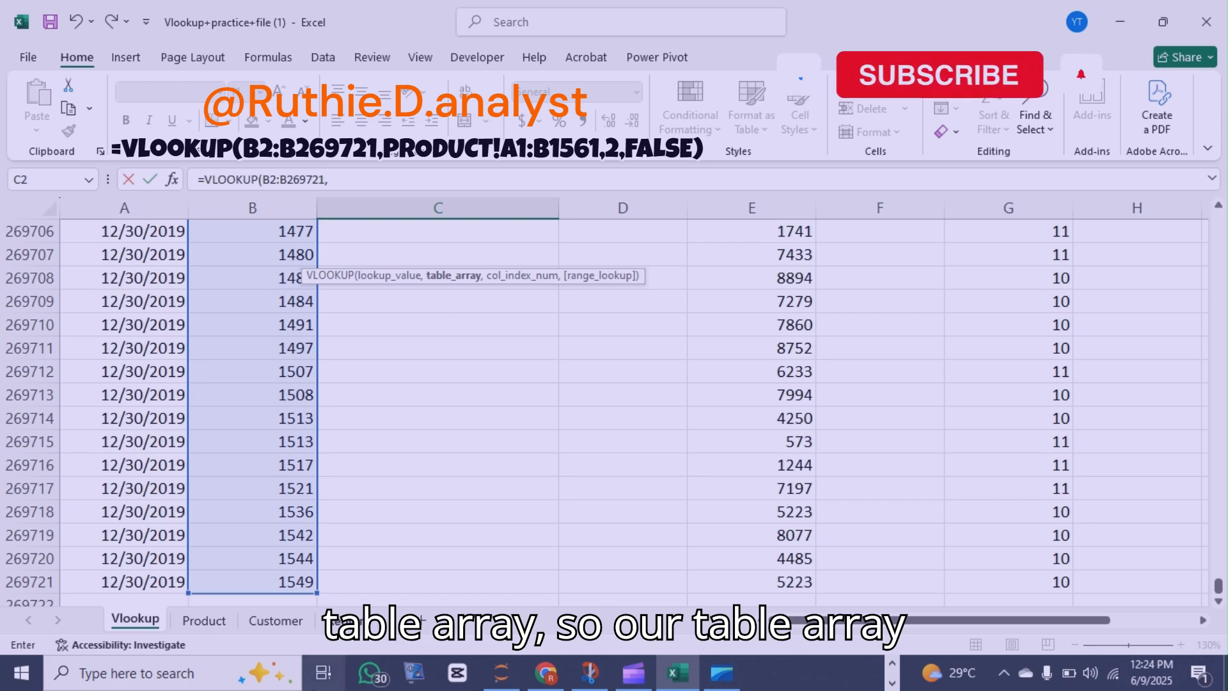
Set the formula's table array to the ID and name columns of the Product sheet, Product!A1:B1561
left_click(204, 620)
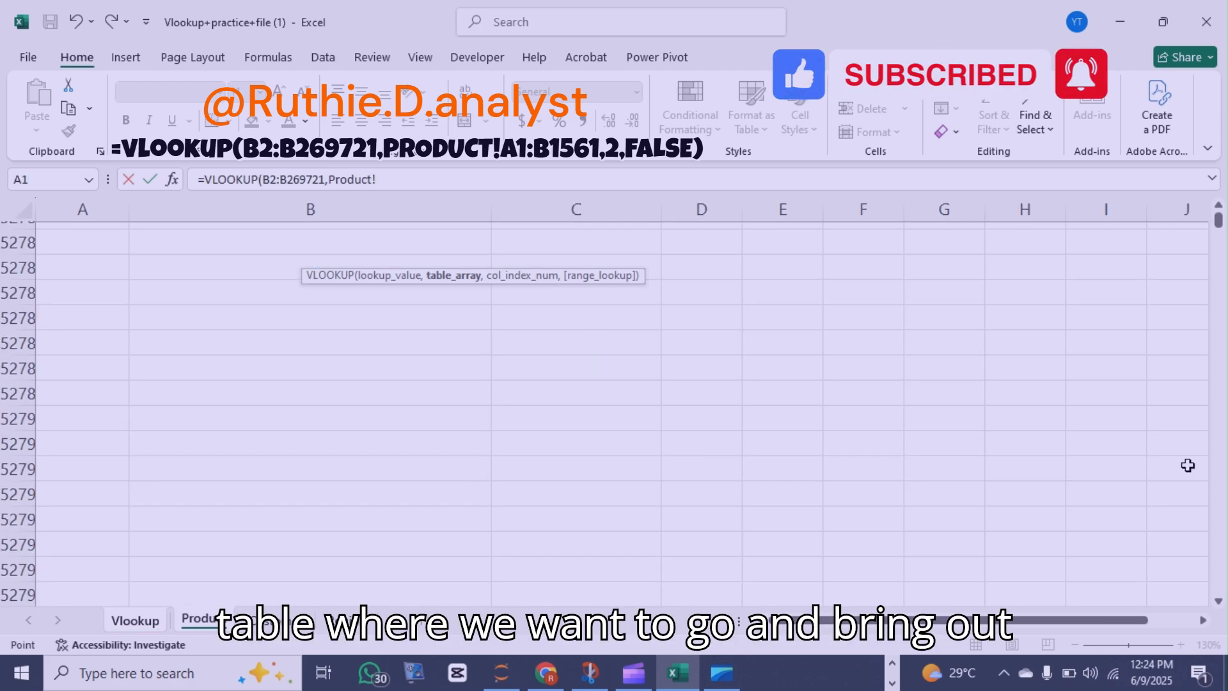
left_click_drag(1219, 224, 1218, 212)
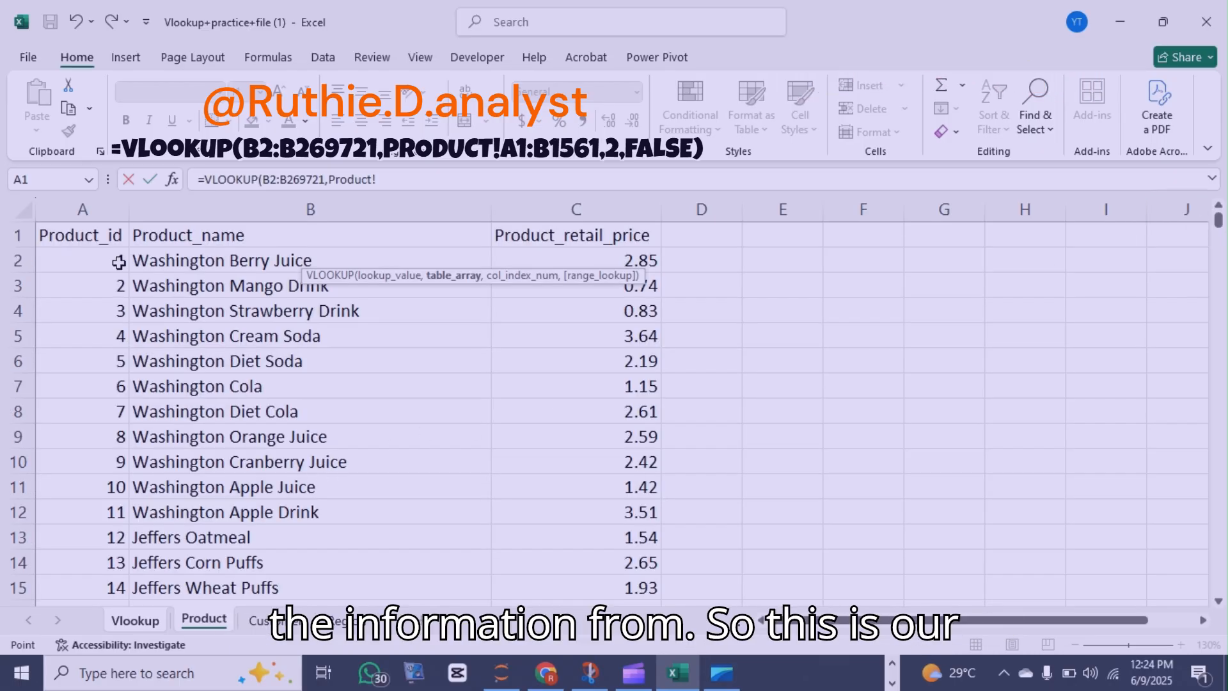
left_click_drag(109, 233, 229, 219)
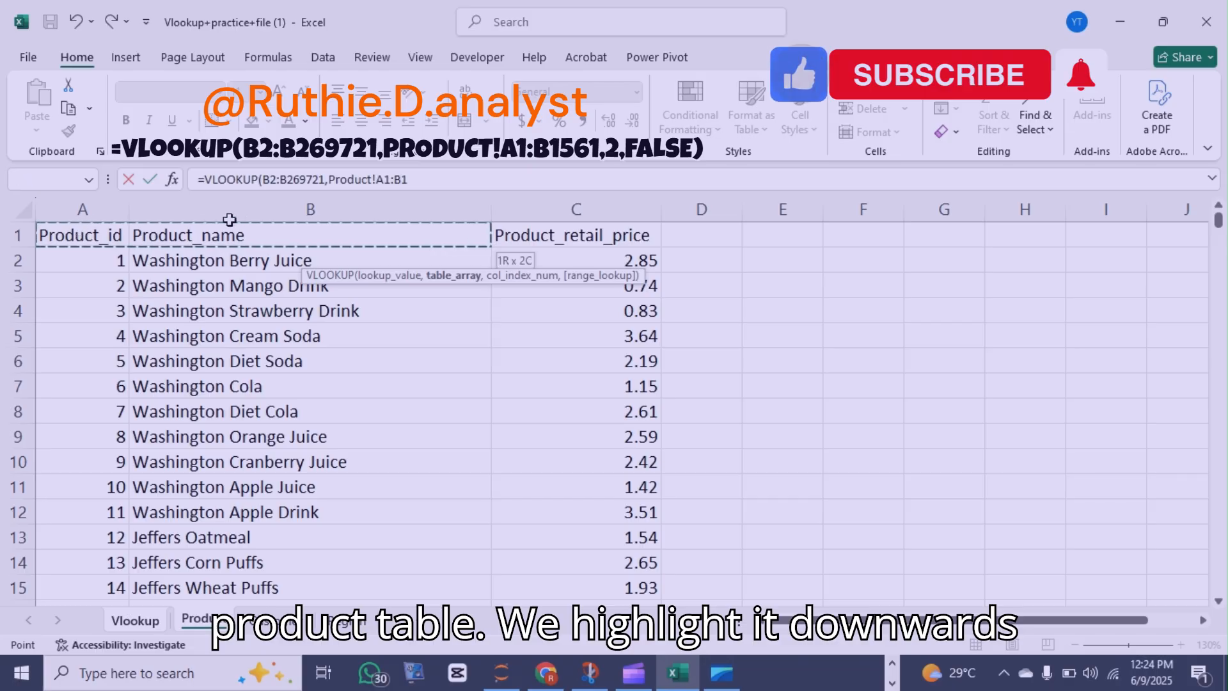
key("ctrl+shift+Down")
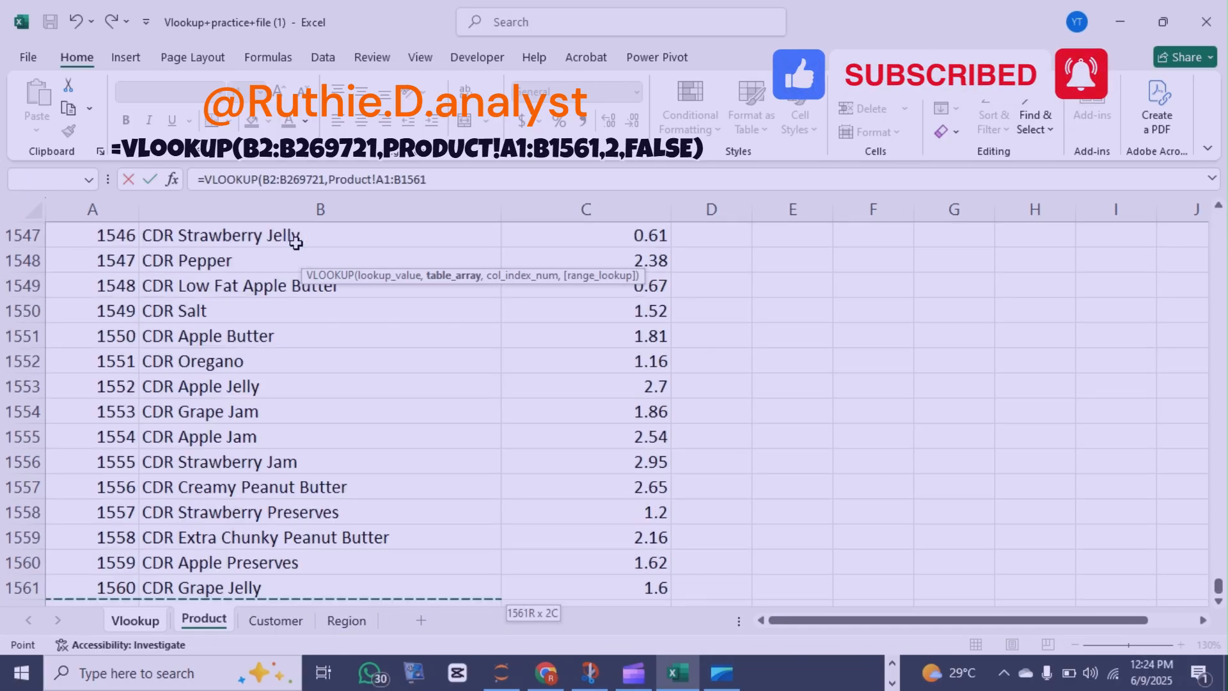
type(",")
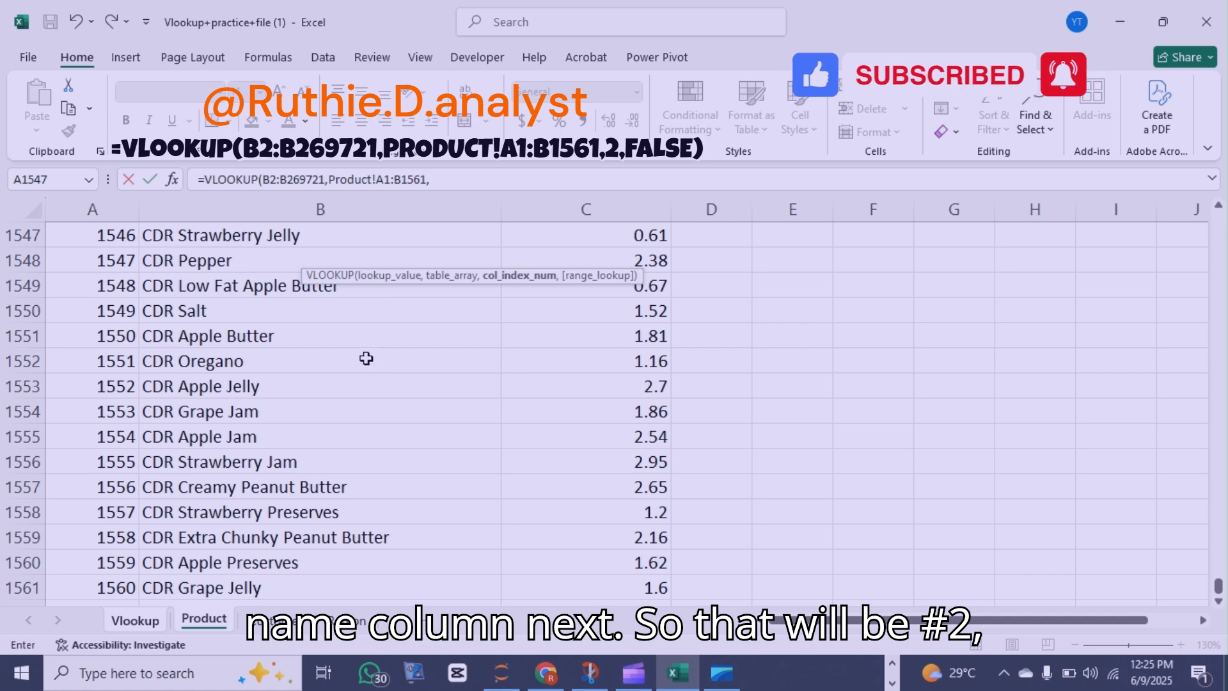
Complete the Product_Name formula with column index 2 and FALSE for an exact match, then check the filled column
left_click_drag(1218, 587, 1169, 193)
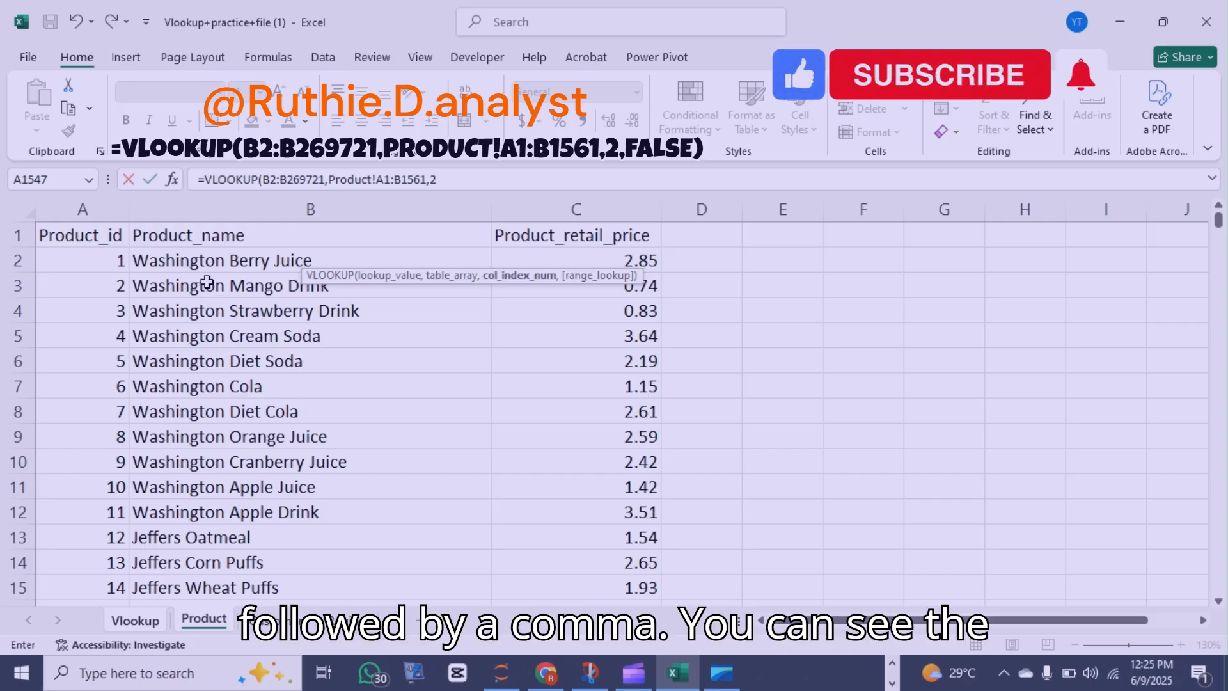
type(",")
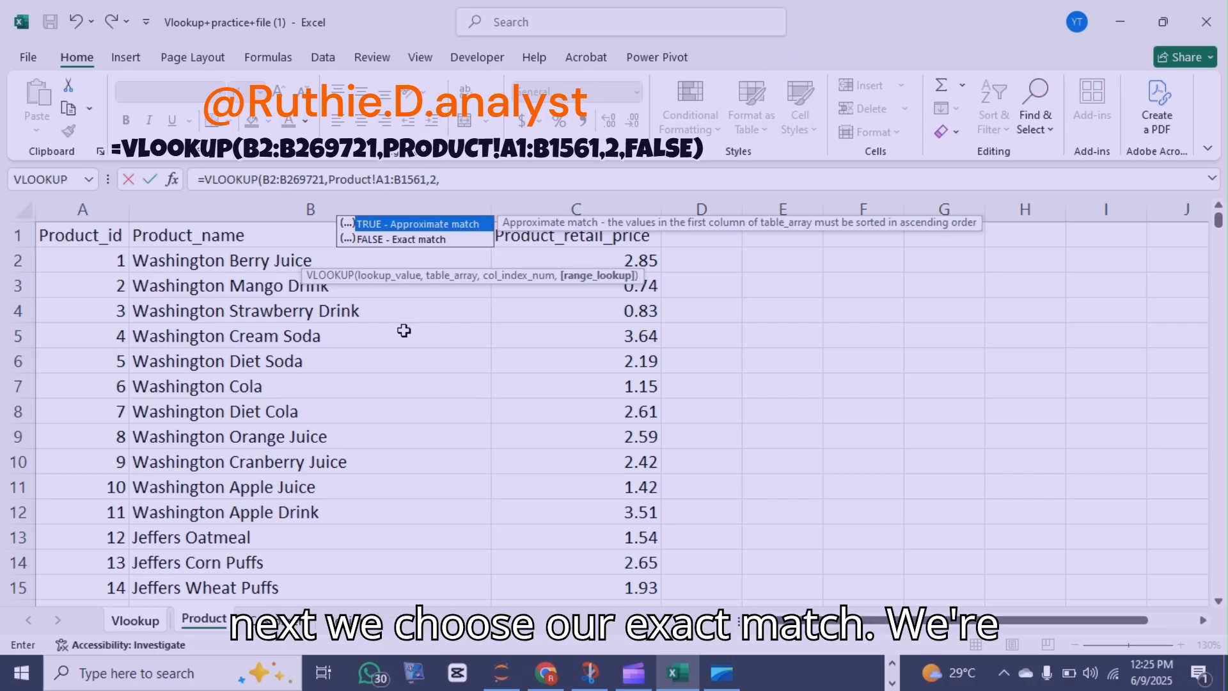
key("Down")
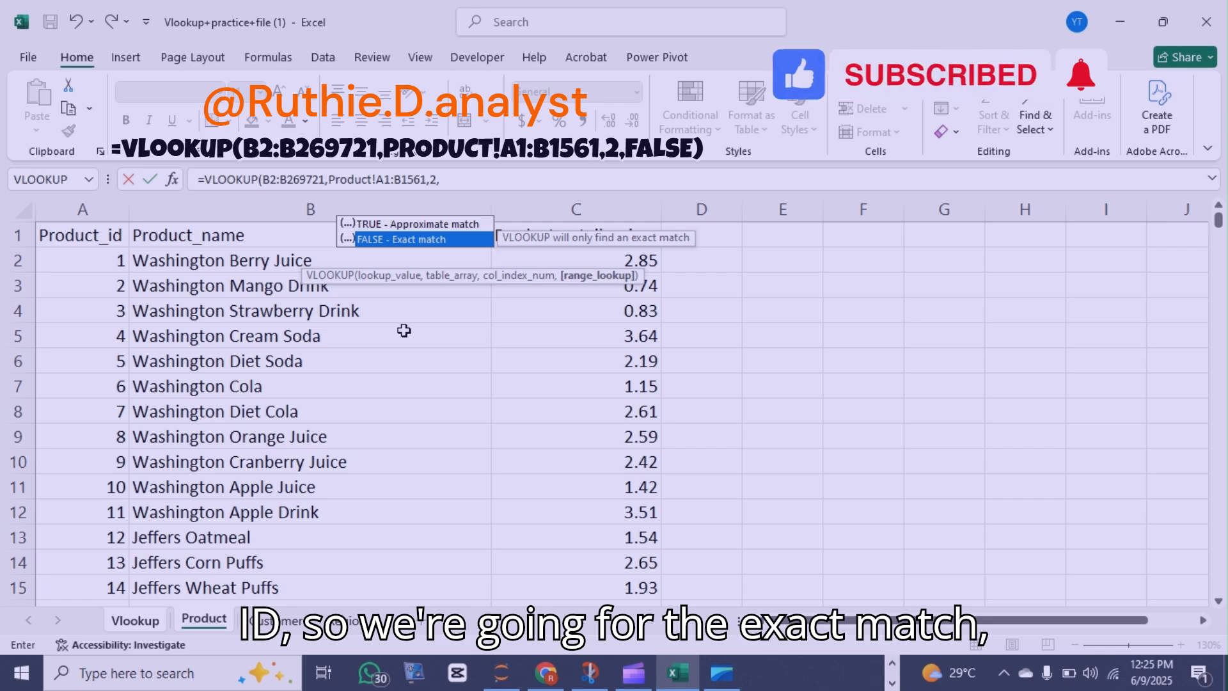
key("Tab")
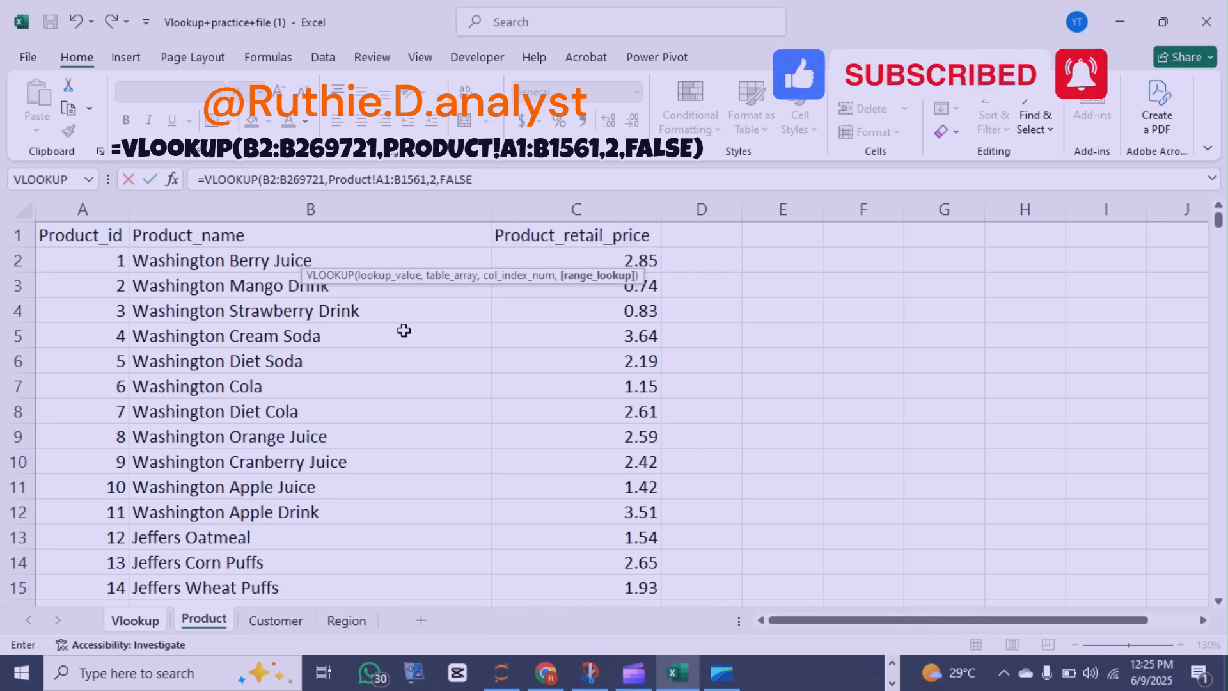
key("Return")
key("ctrl+Up")
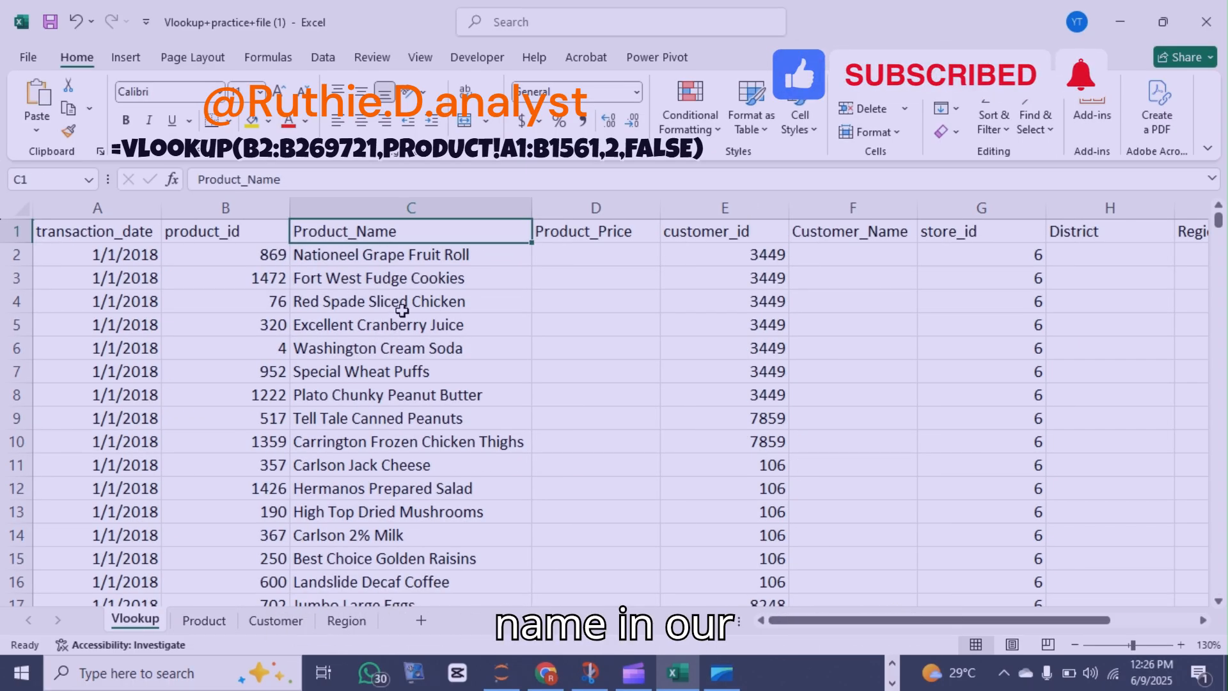
scroll(397, 326, "down", 2)
scroll(396, 337, "down", 3)
scroll(378, 400, "up", 5)
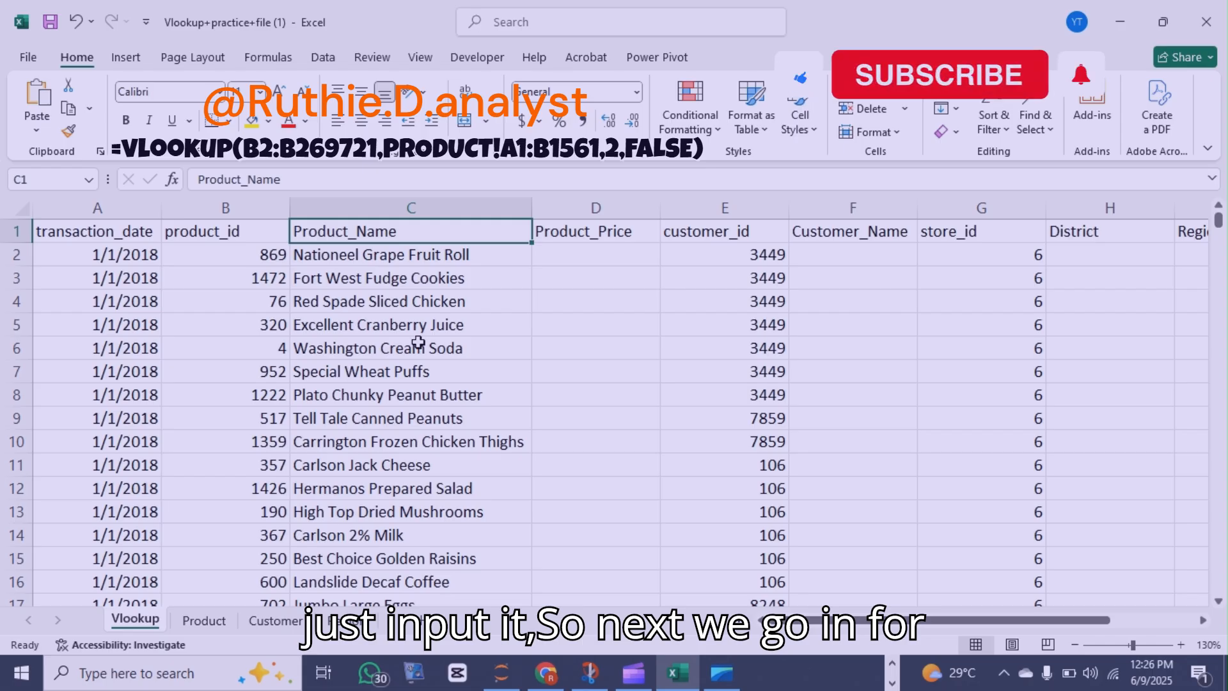
Start a VLOOKUP formula in D2 of the Vlookup sheet with the product_id range B2:B269721 as the lookup value
left_click(575, 257)
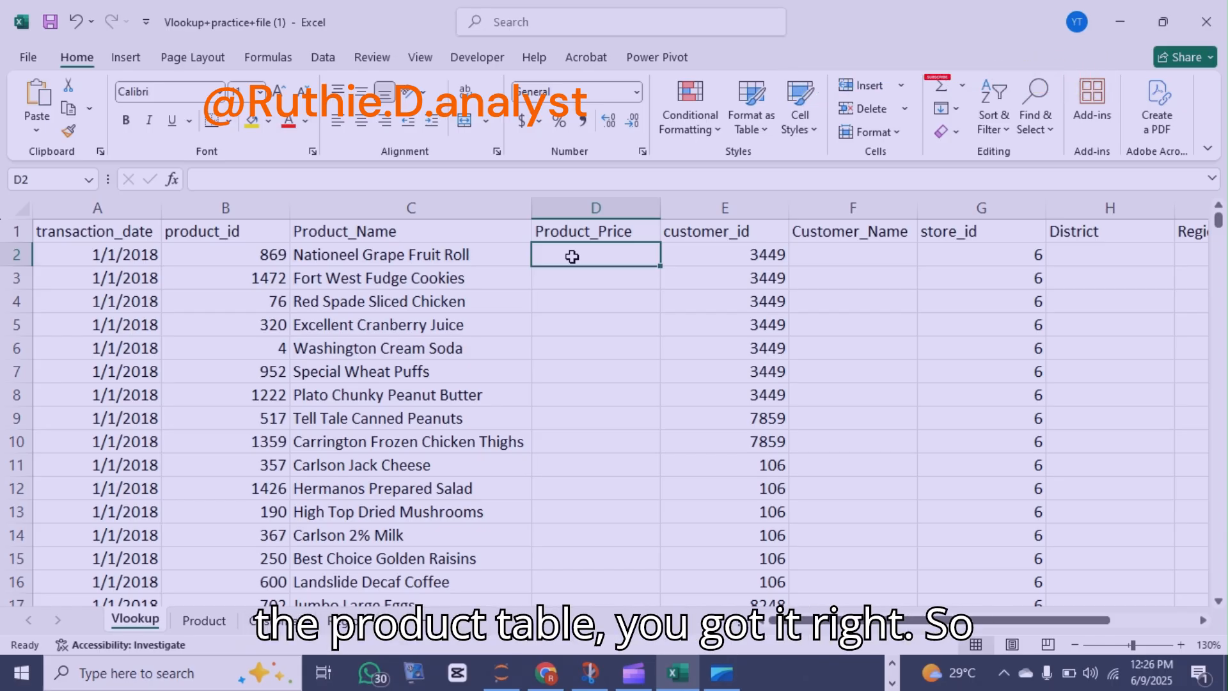
left_click(202, 620)
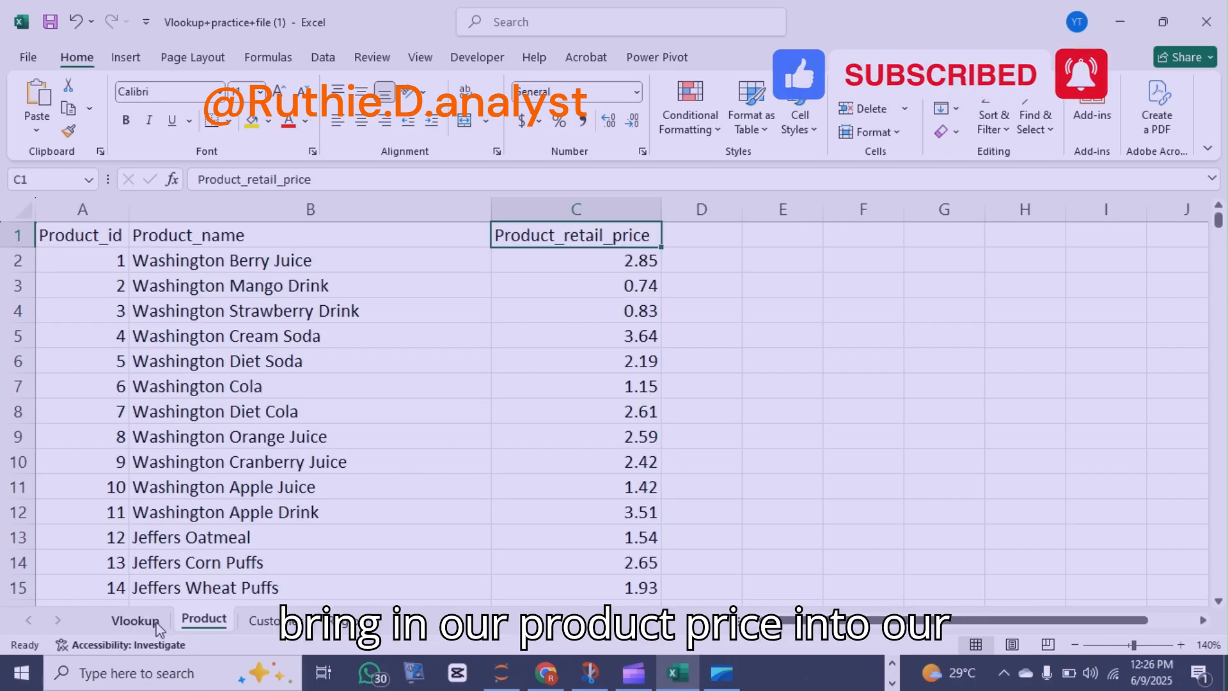
left_click(139, 624)
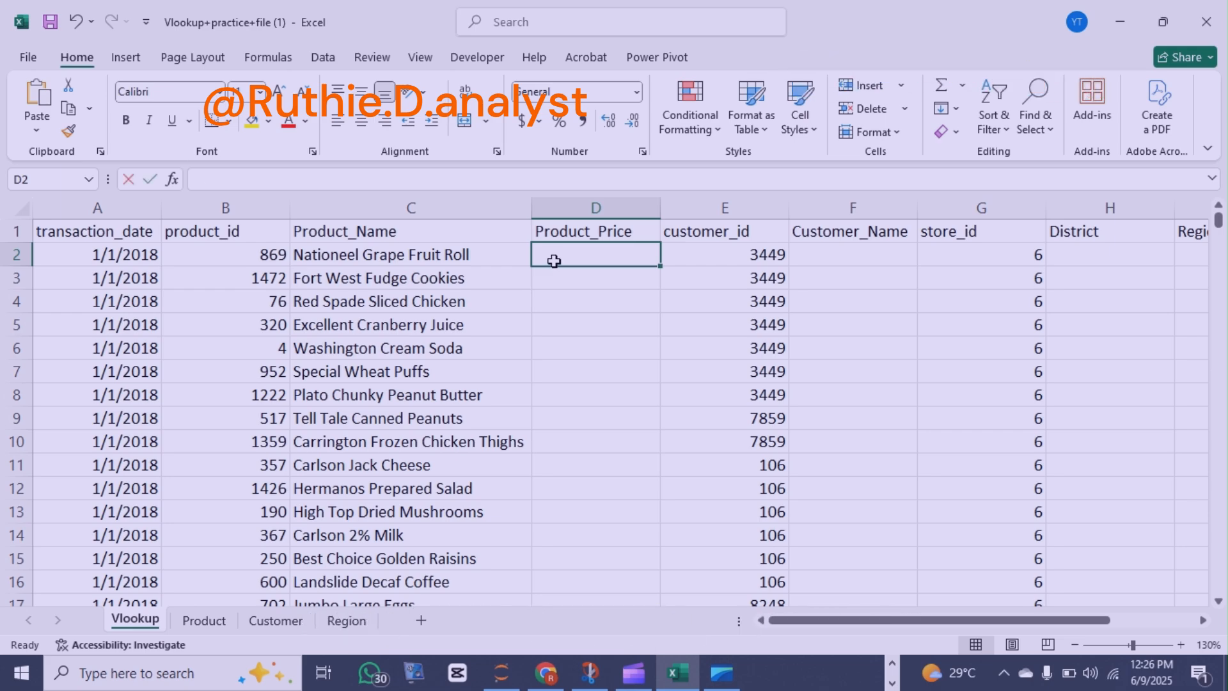
type("=vl")
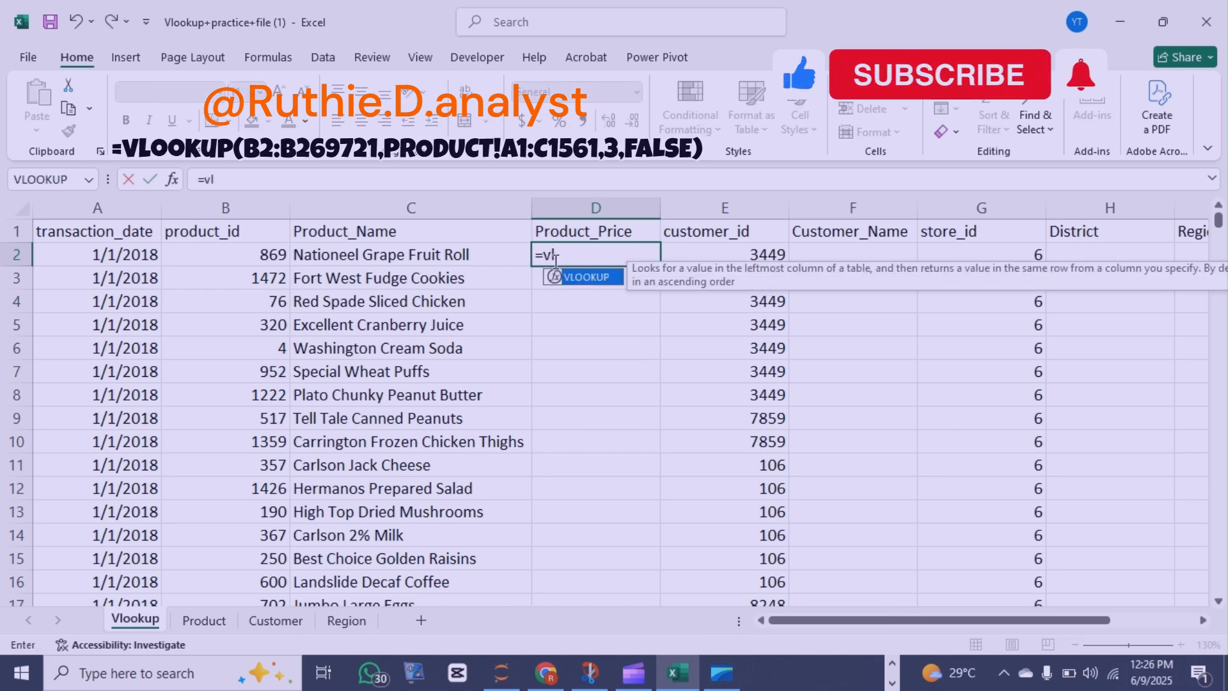
key("Tab")
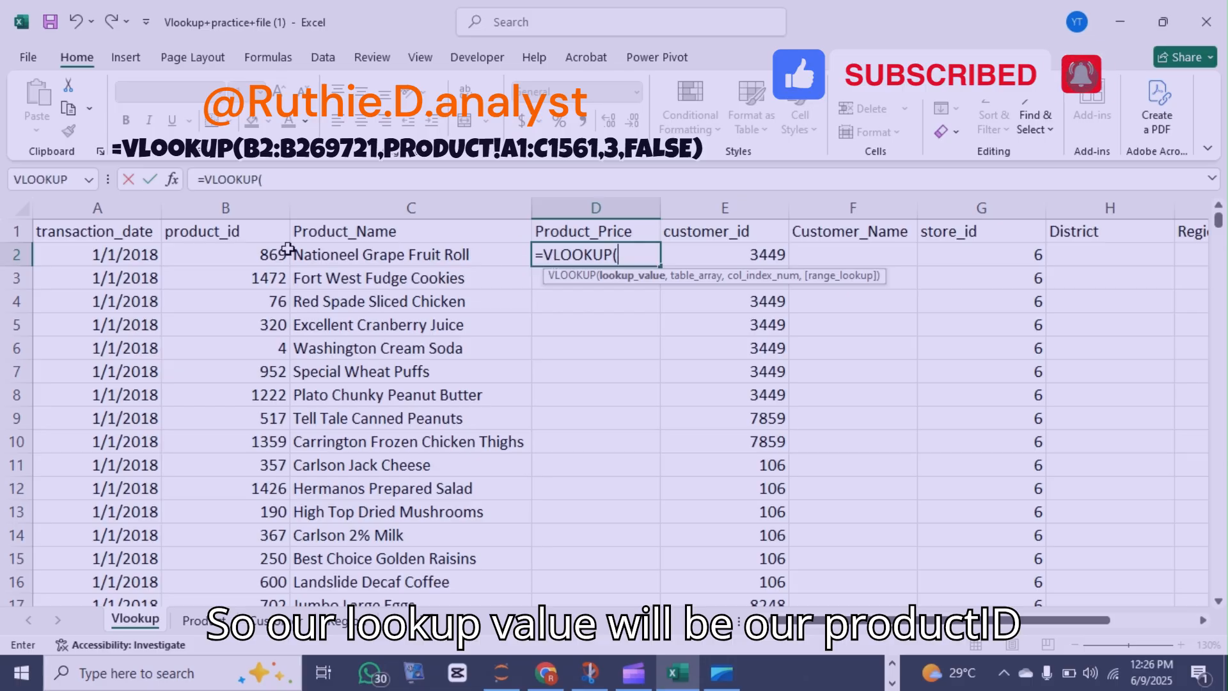
left_click(258, 252)
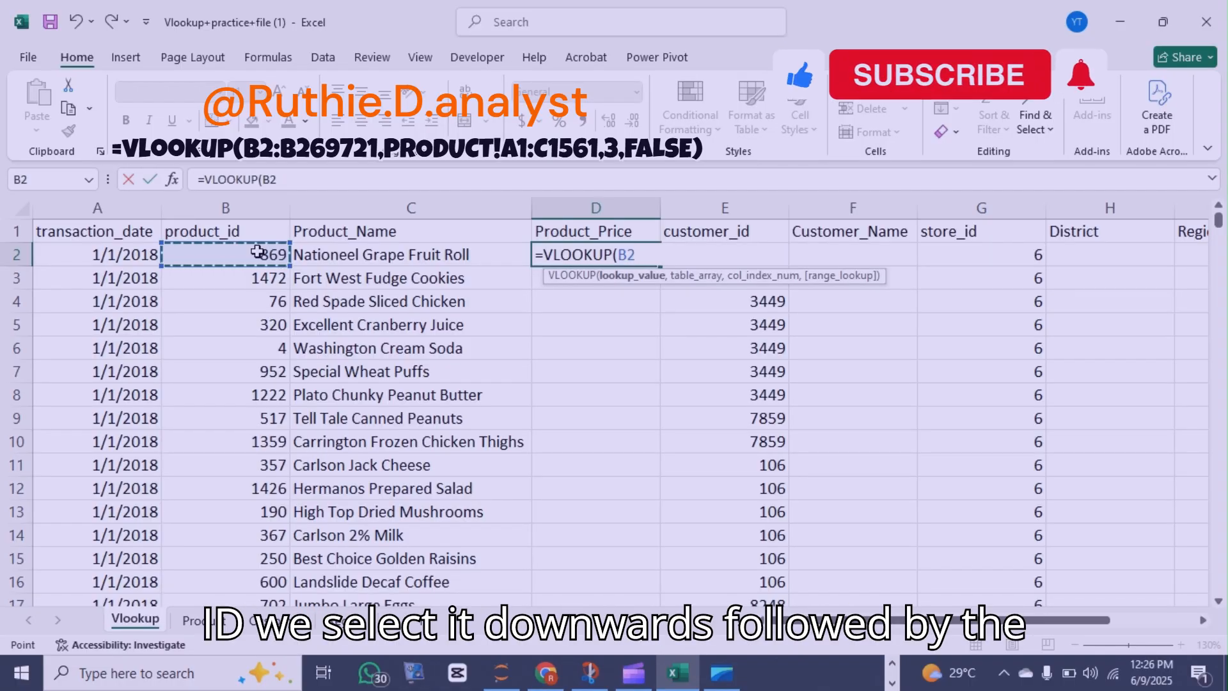
key("ctrl+shift+Down")
type(",")
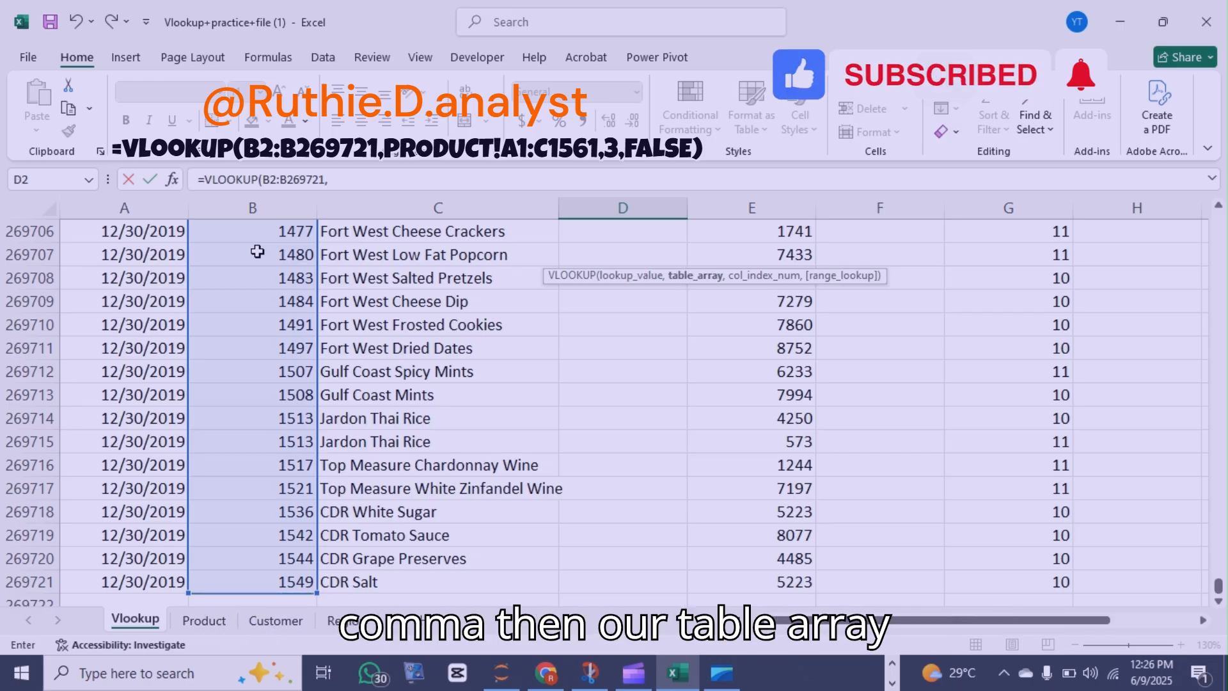
Set the price formula's table array to the ID, name and retail price columns of the Product sheet, Product!A1:C1561
left_click(201, 619)
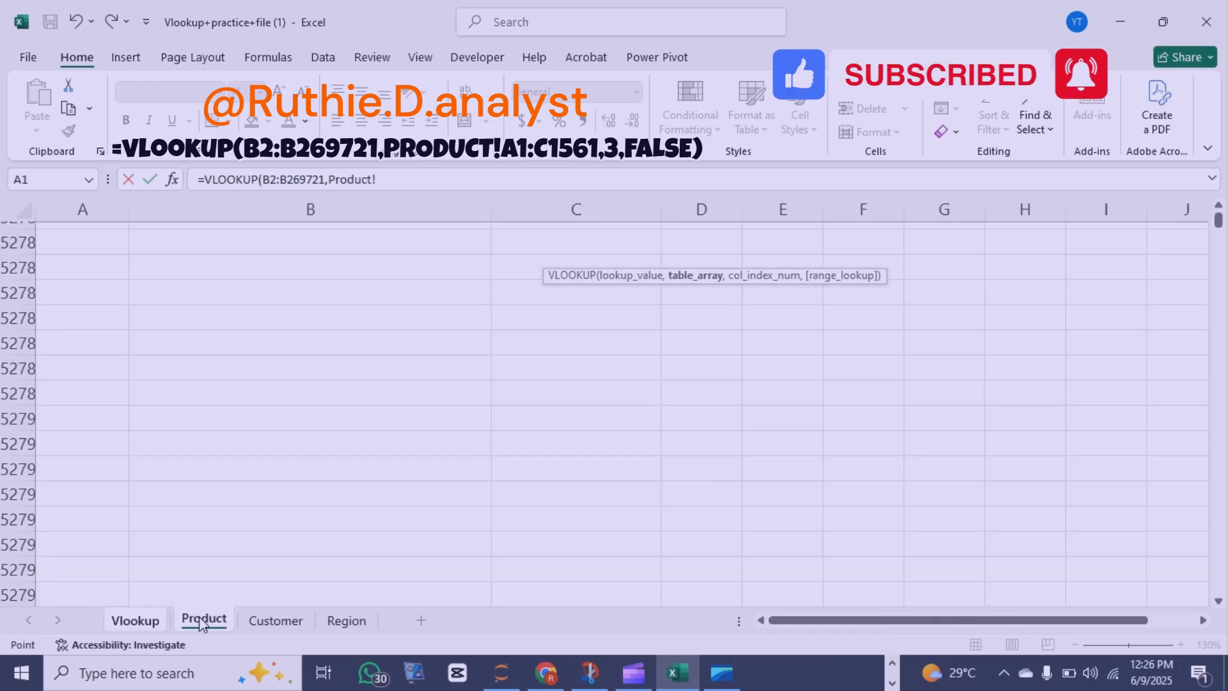
left_click_drag(1217, 214, 1215, 211)
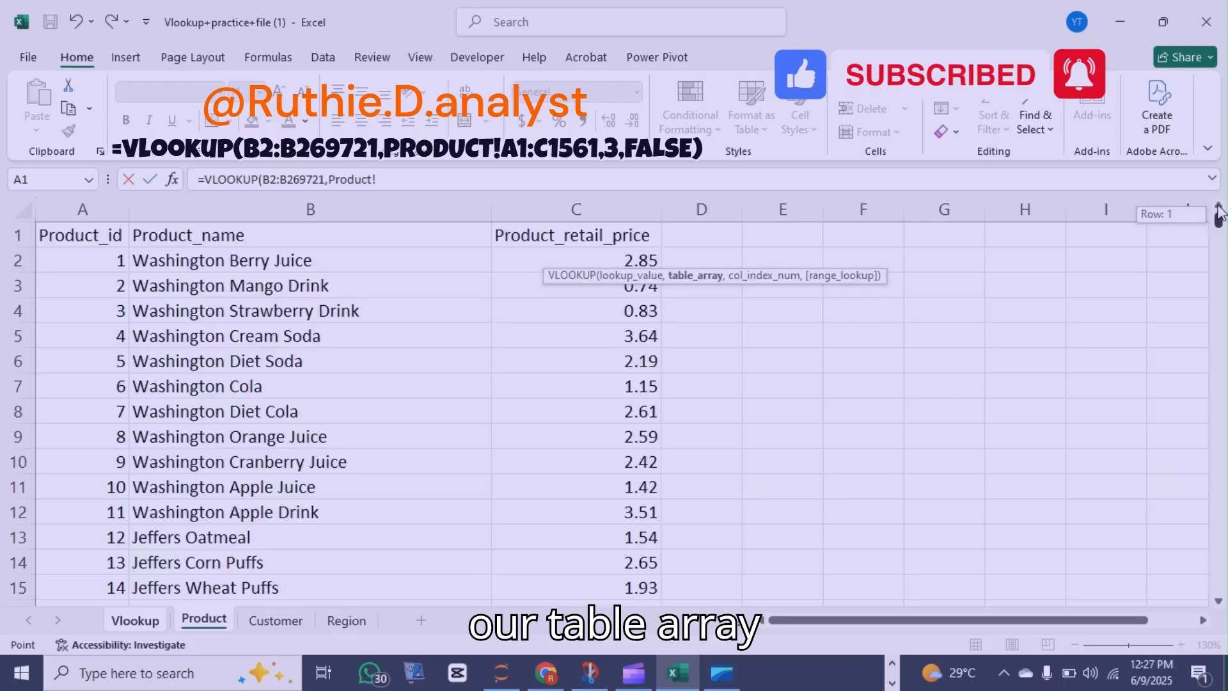
left_click_drag(49, 232, 552, 250)
key("ctrl+shift+Down")
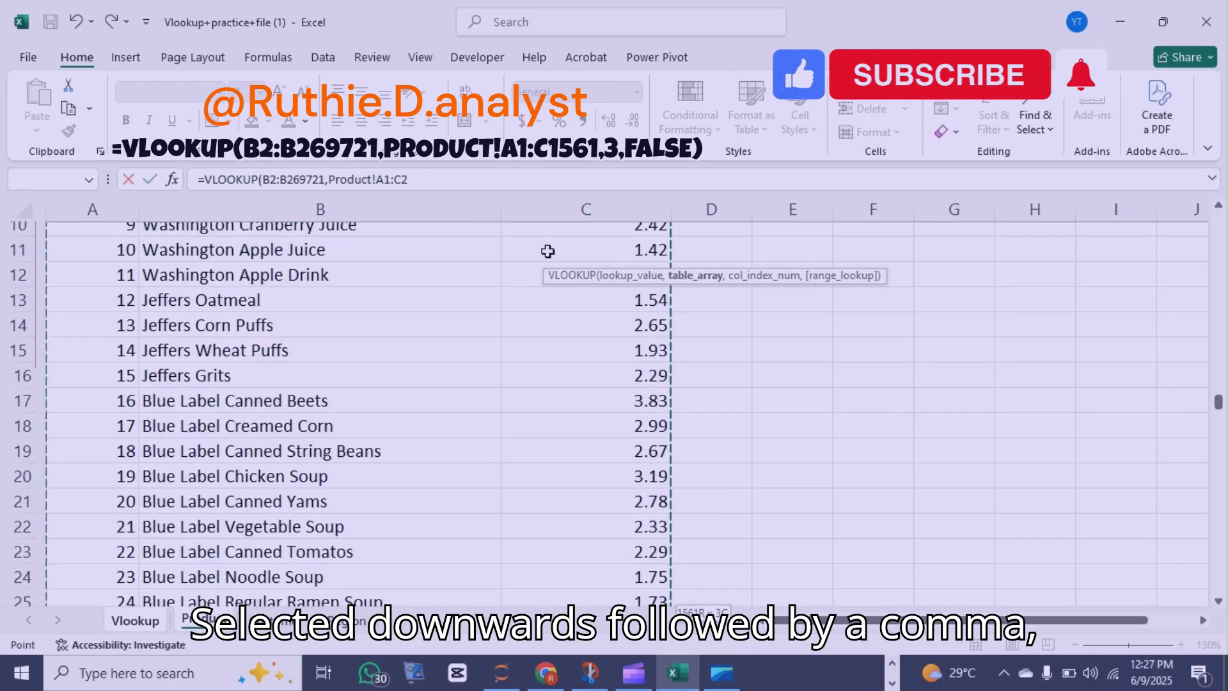
type(",")
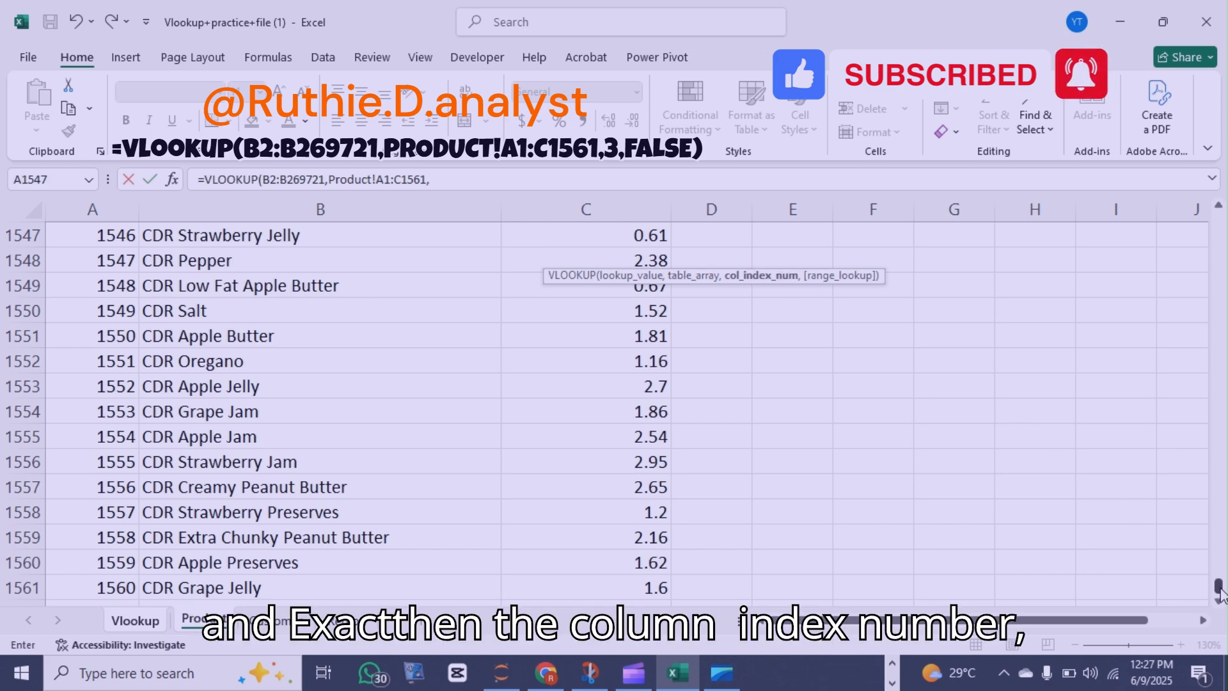
Complete the Product_Price formula with column index 3 and FALSE for an exact match, and review the filled column
left_click_drag(1218, 591, 1218, 221)
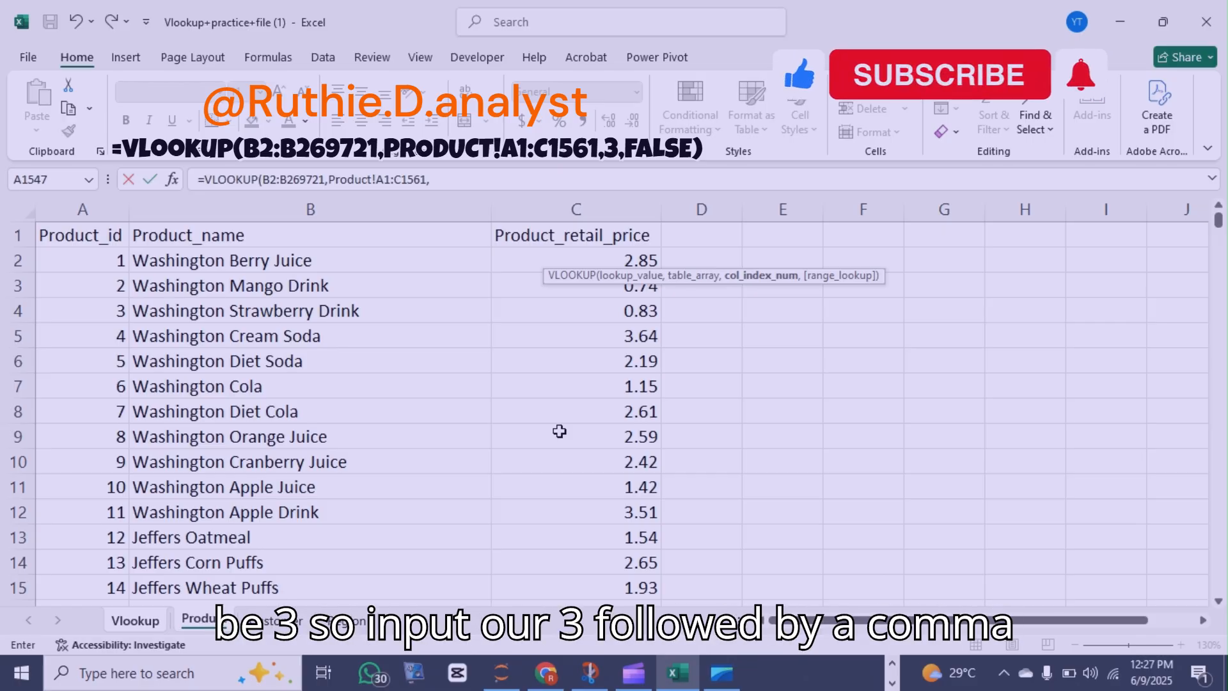
type("3,")
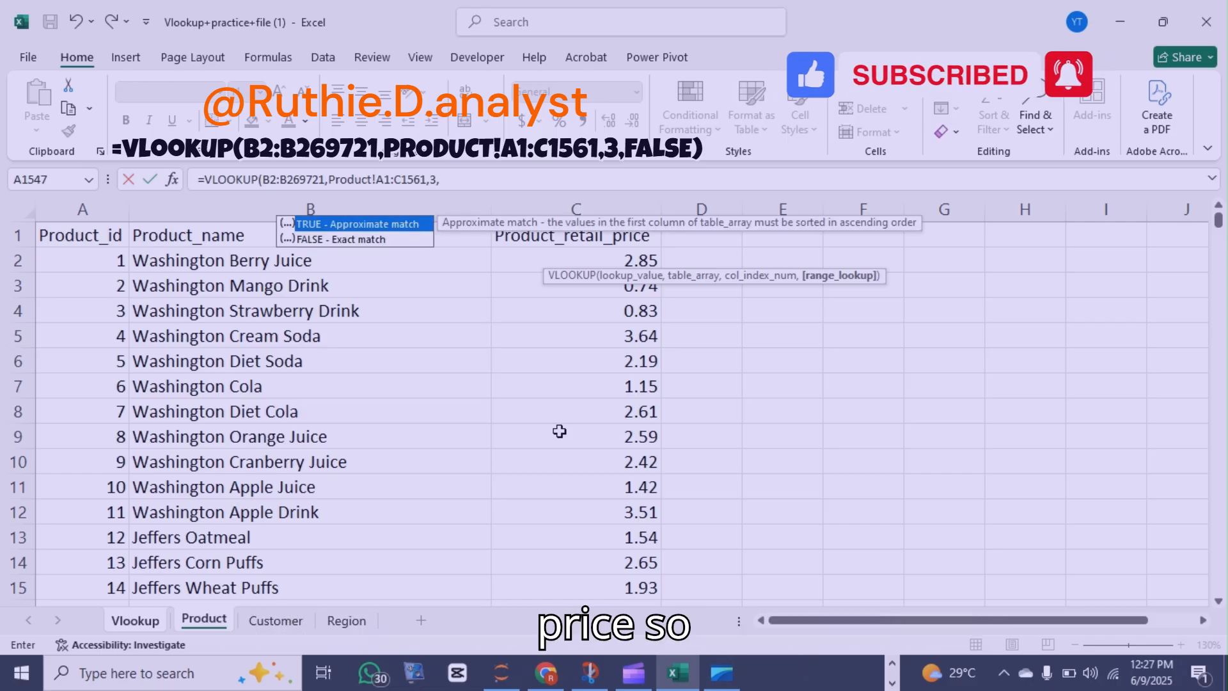
key("Down")
key("Tab")
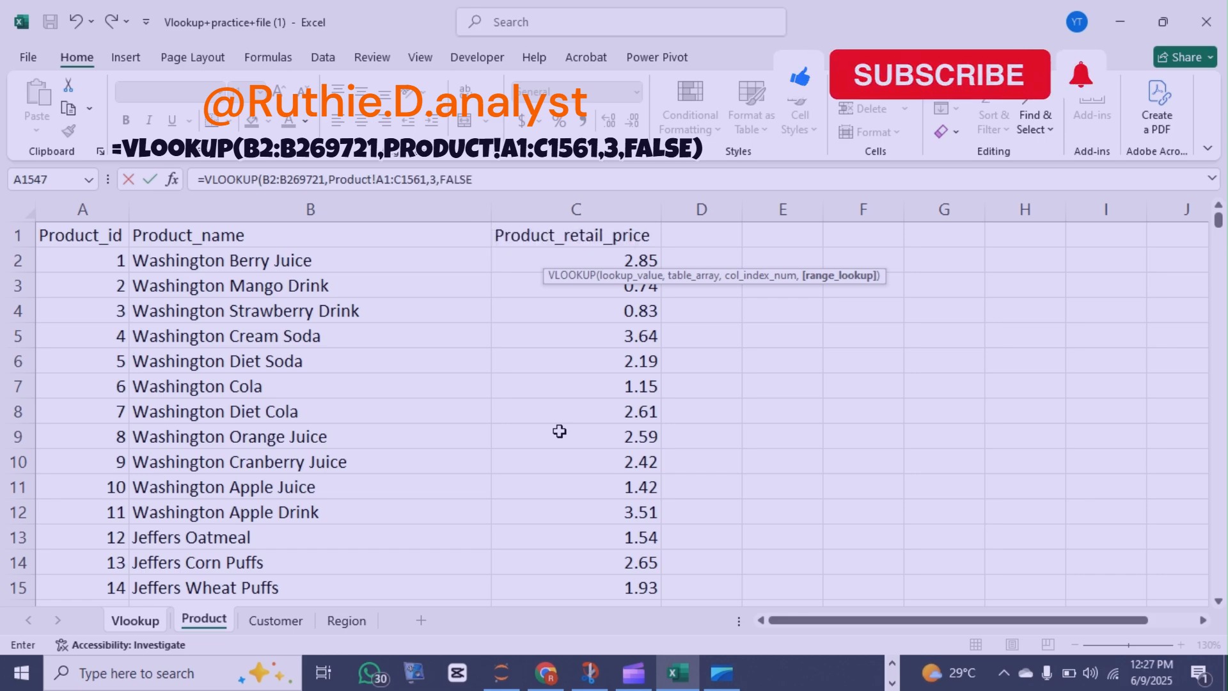
key("Return")
key("ctrl+Up")
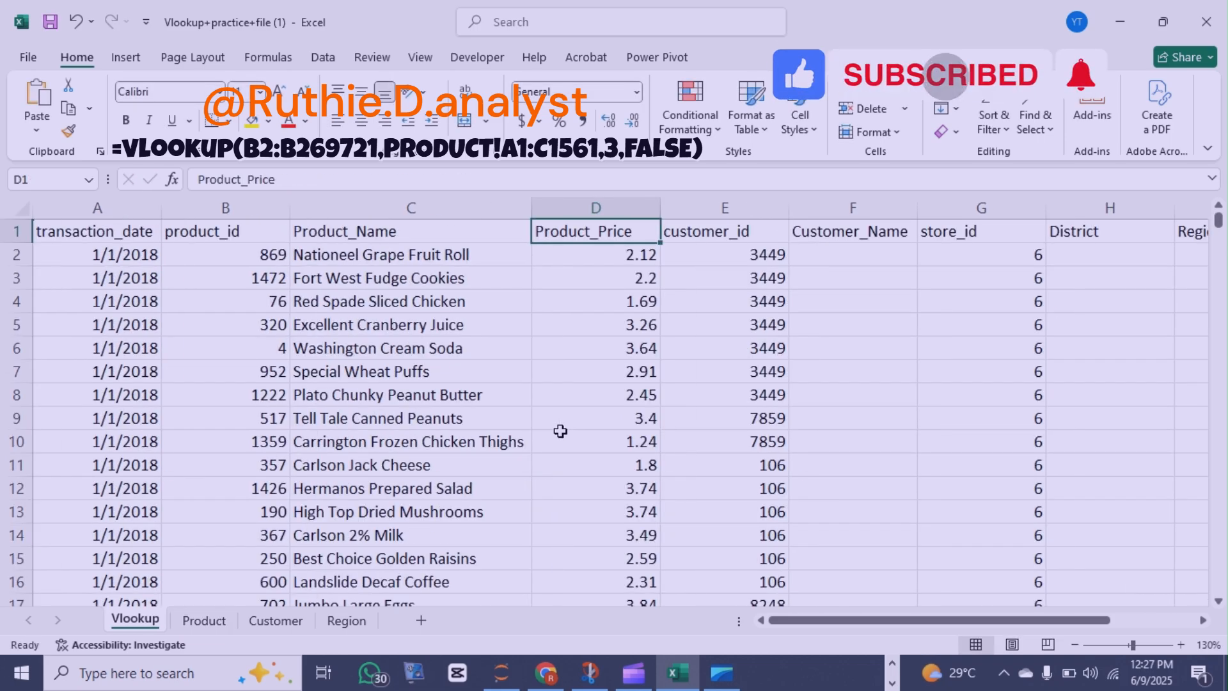
scroll(628, 307, "down", 10)
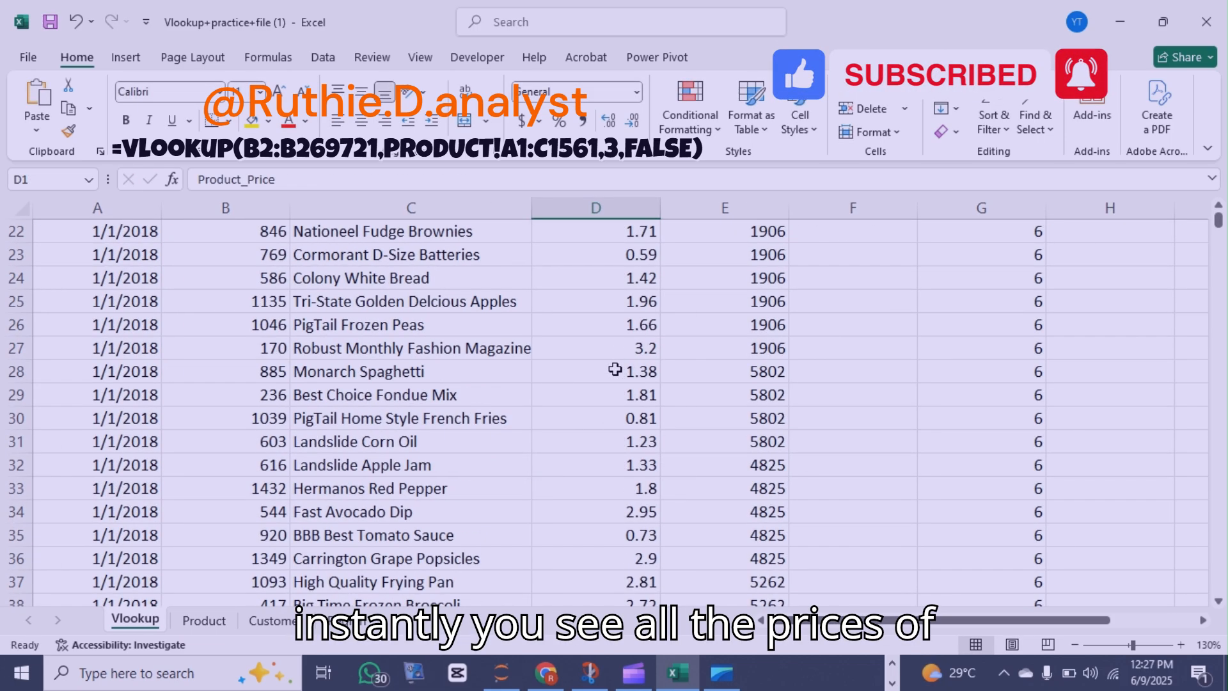
scroll(610, 380, "down", 20)
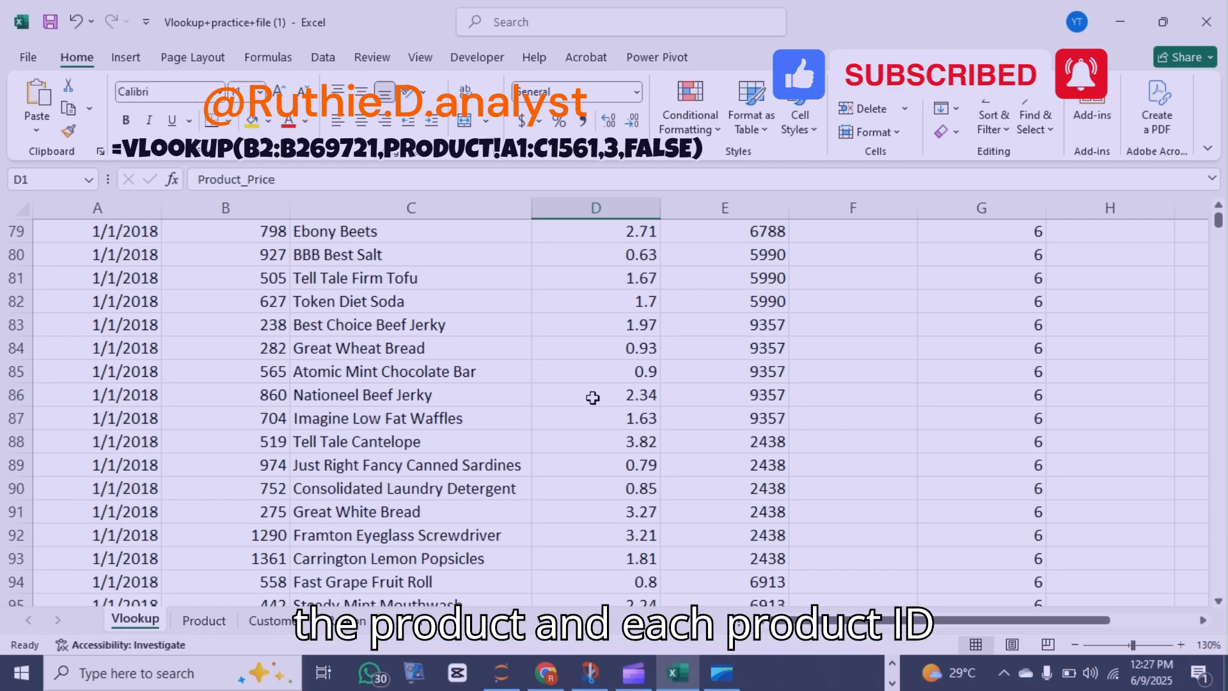
scroll(589, 388, "down", 6)
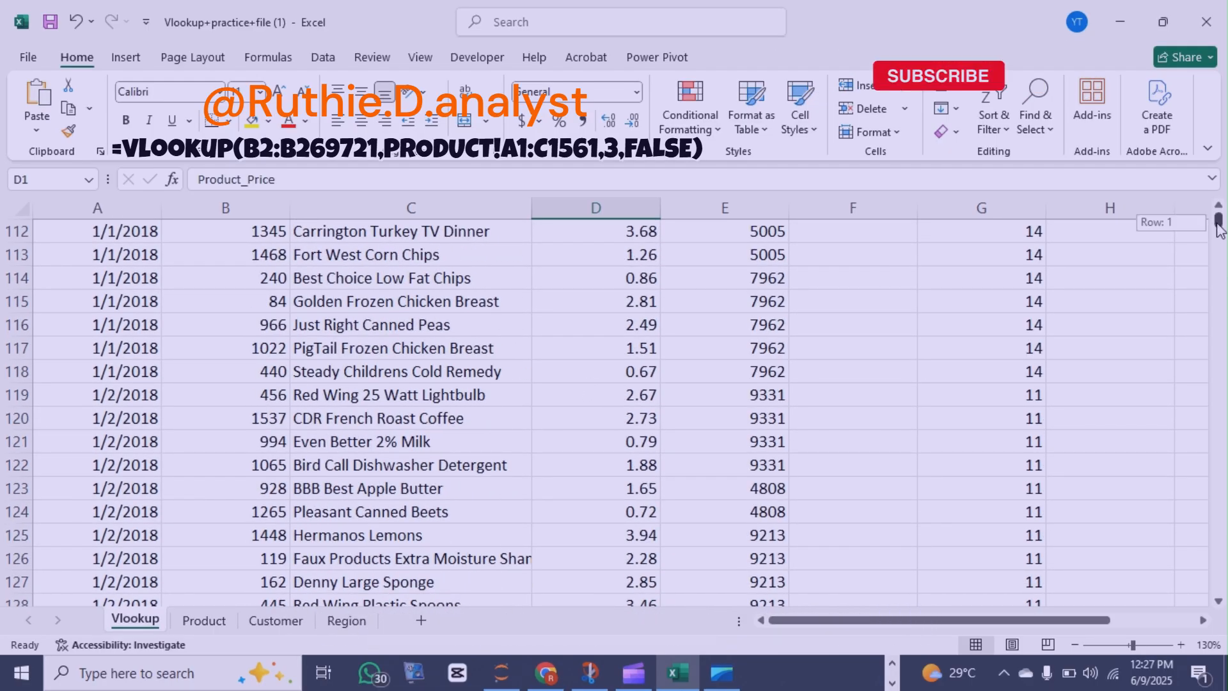
left_click_drag(1219, 217, 1220, 209)
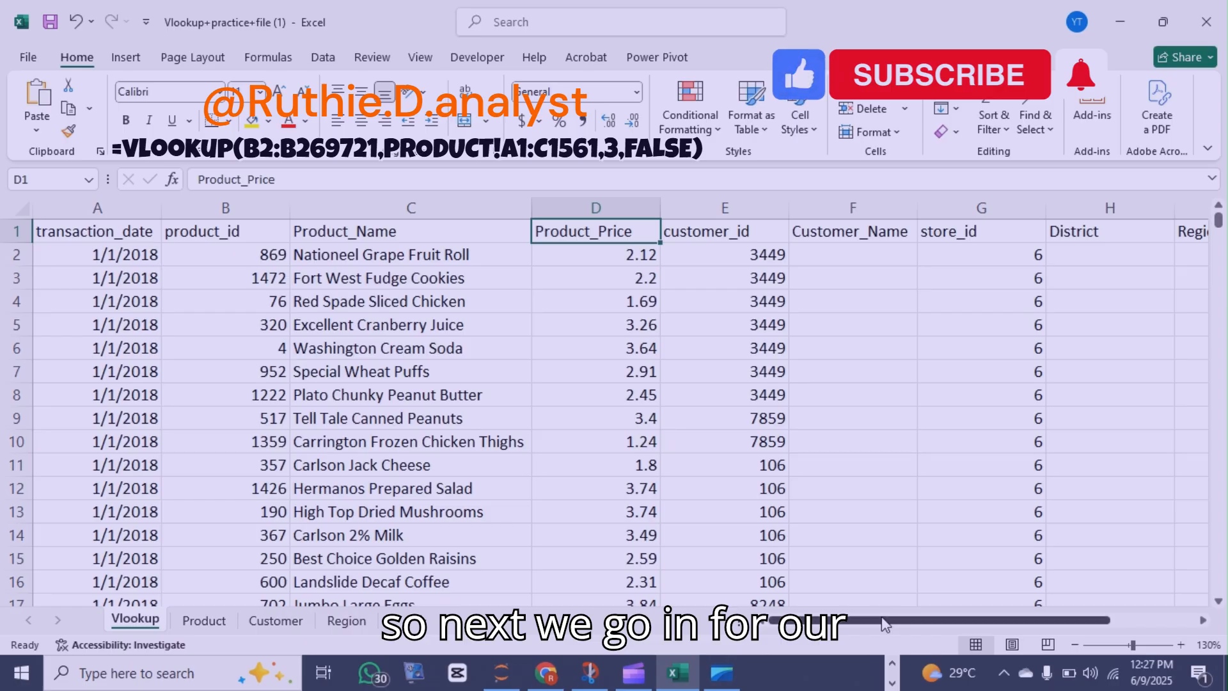
Check the Customer sheet's columns and start a VLOOKUP in F2 of the Vlookup sheet with the customer_id range E2:E269721 as lookup value
left_click_drag(889, 620, 972, 620)
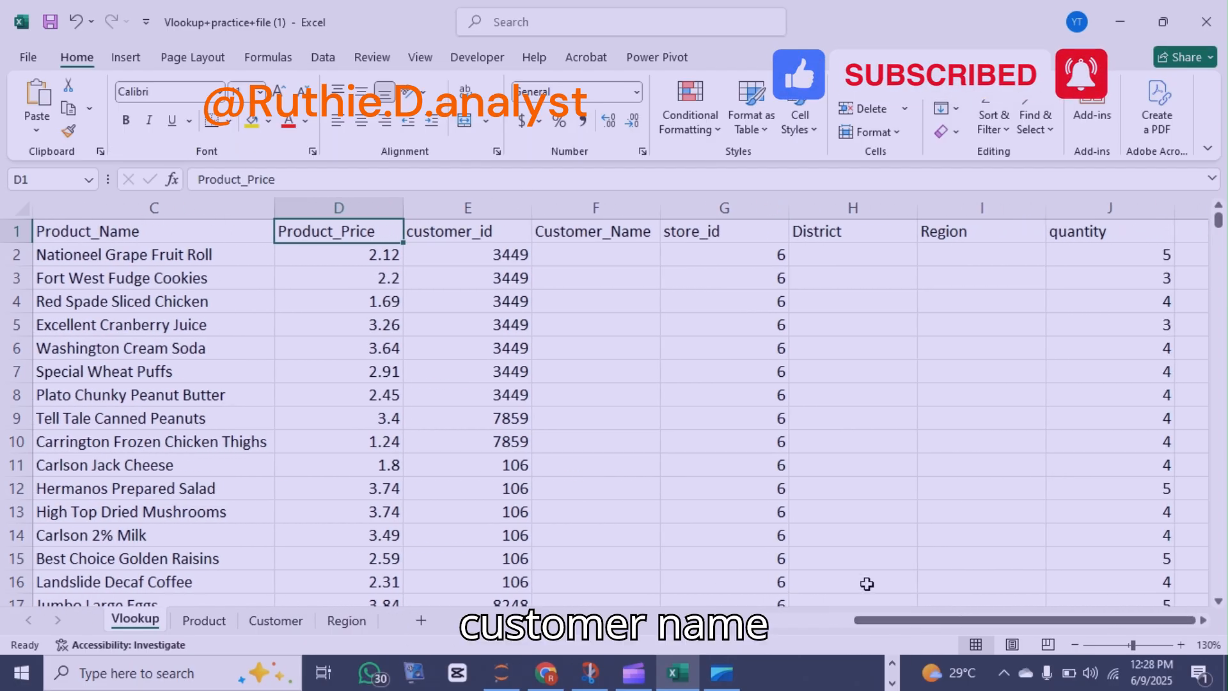
left_click(572, 259)
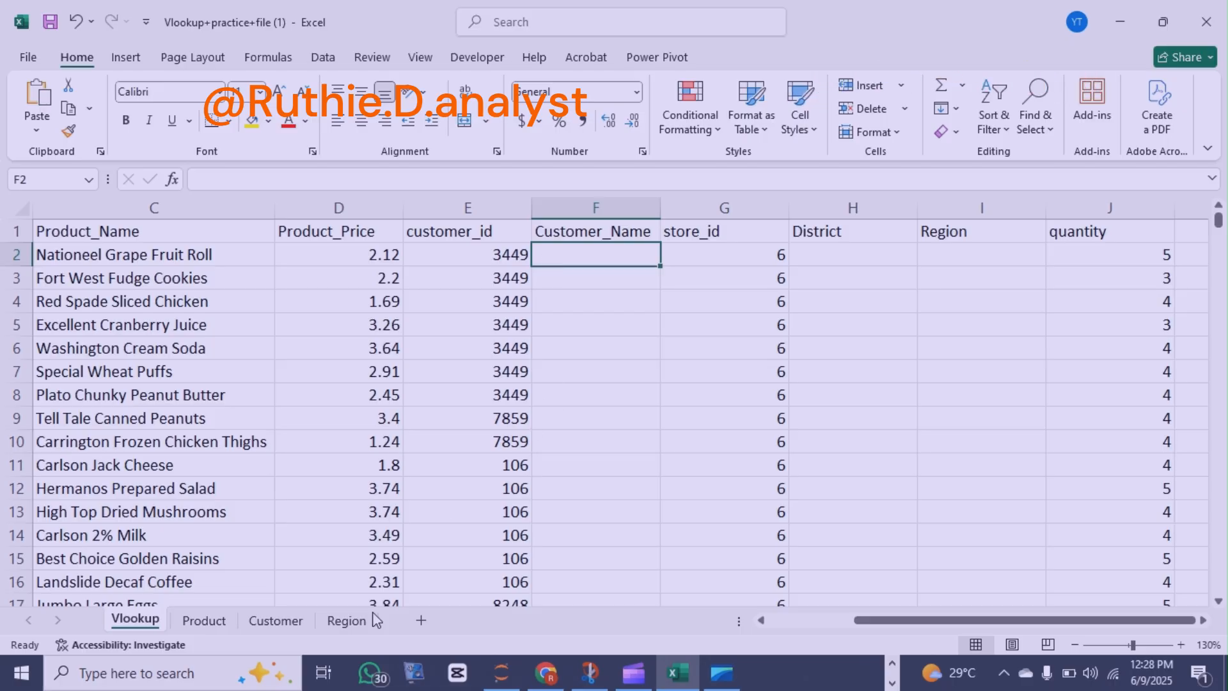
left_click(286, 624)
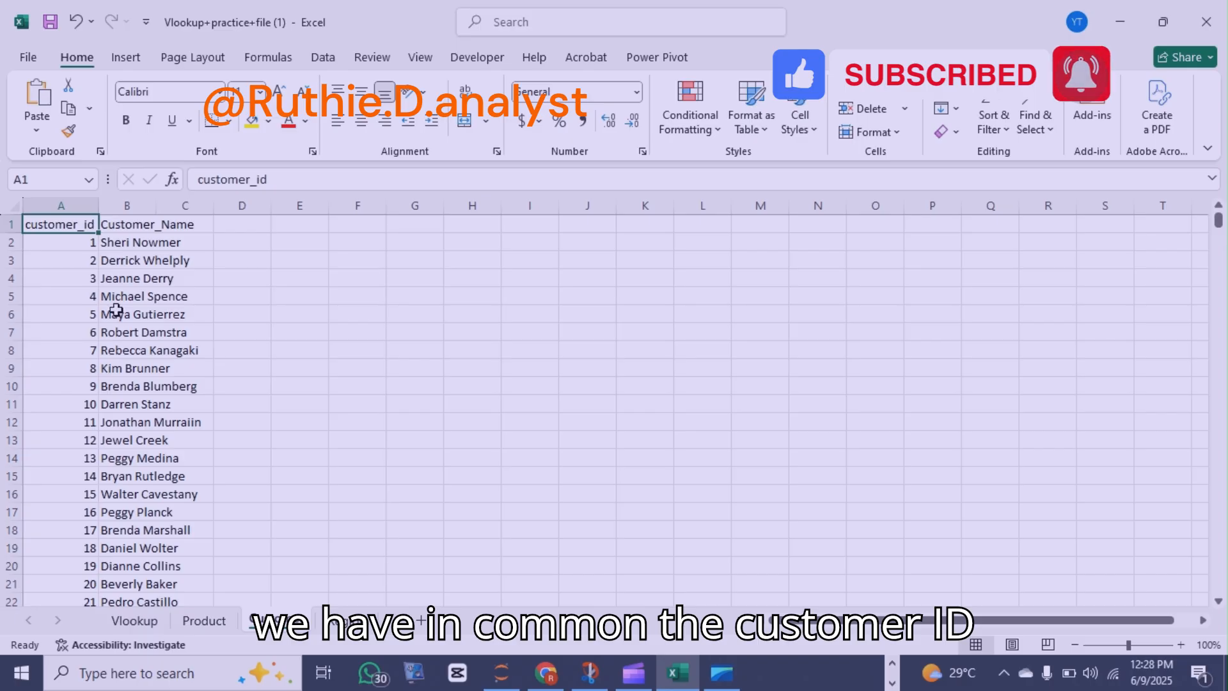
left_click(155, 619)
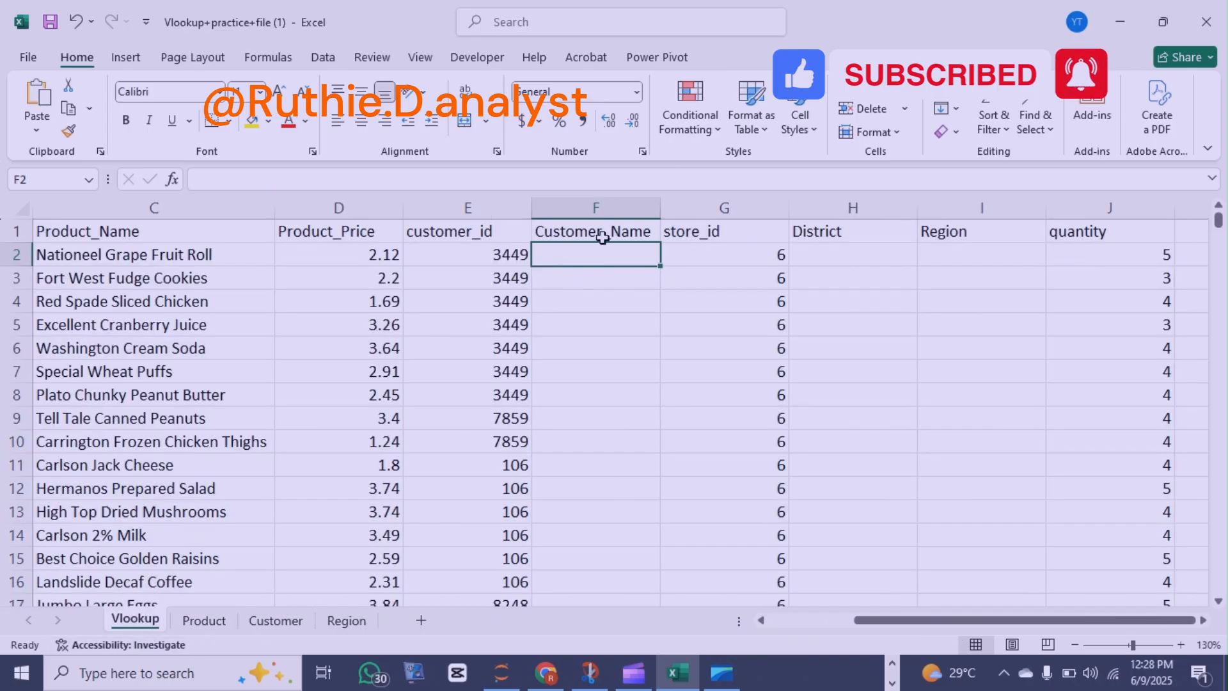
type("=")
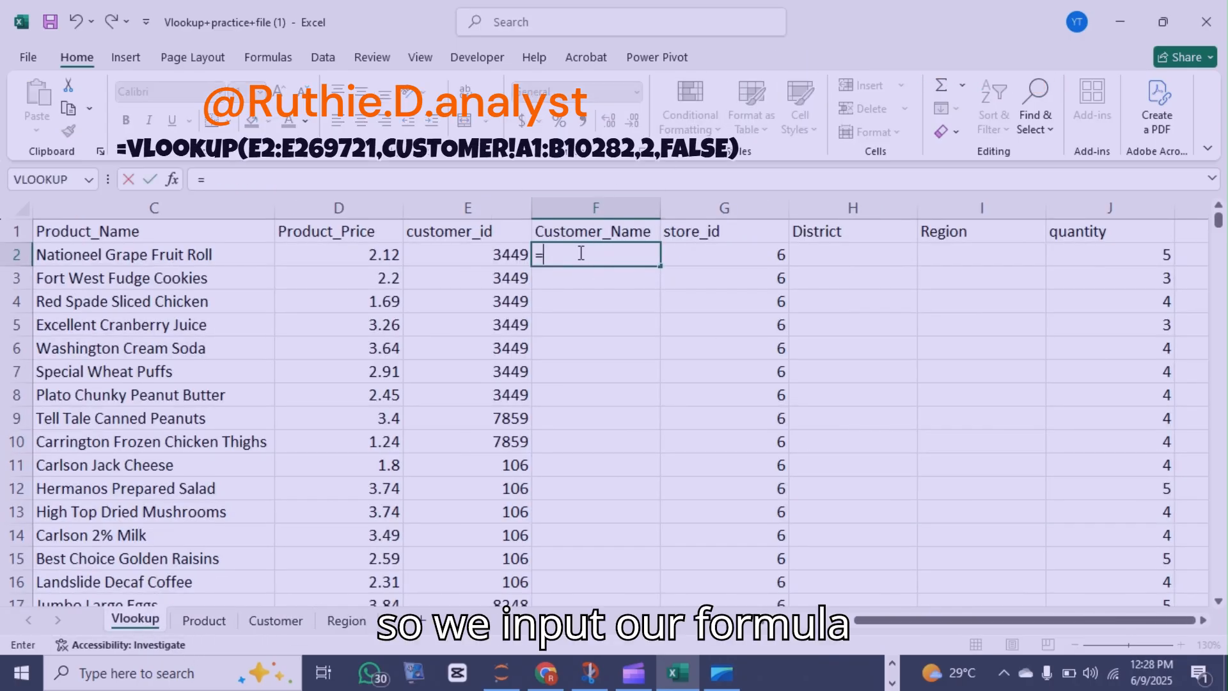
type("vl")
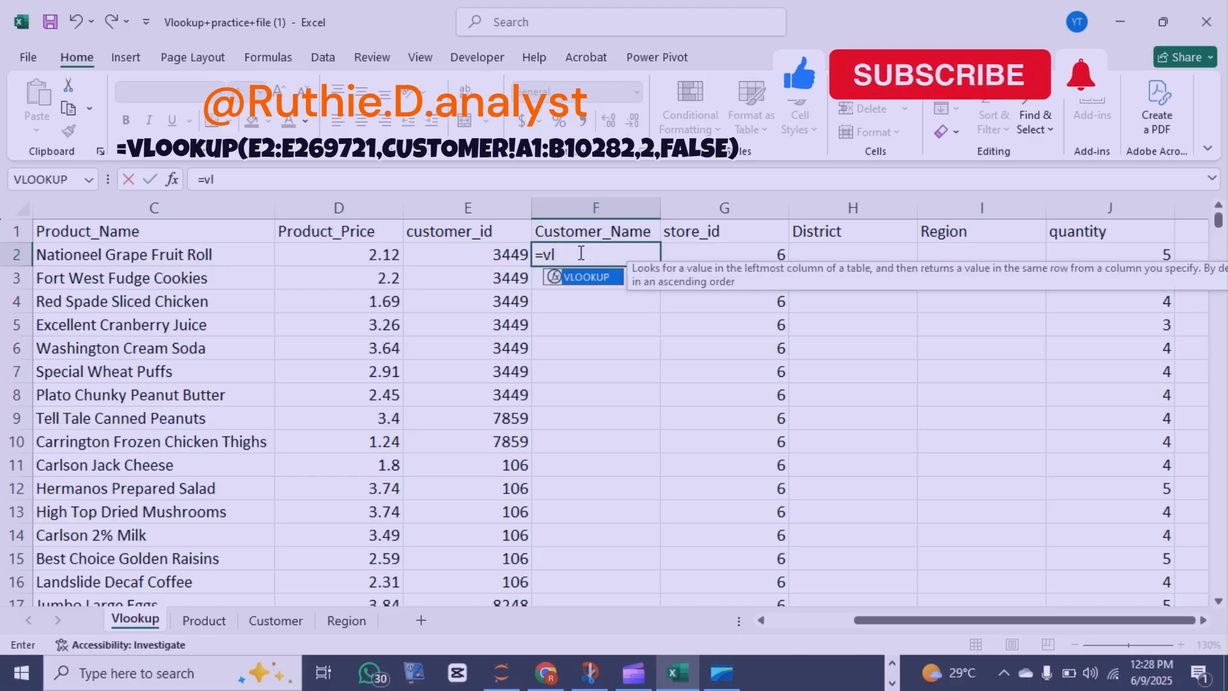
key("Tab")
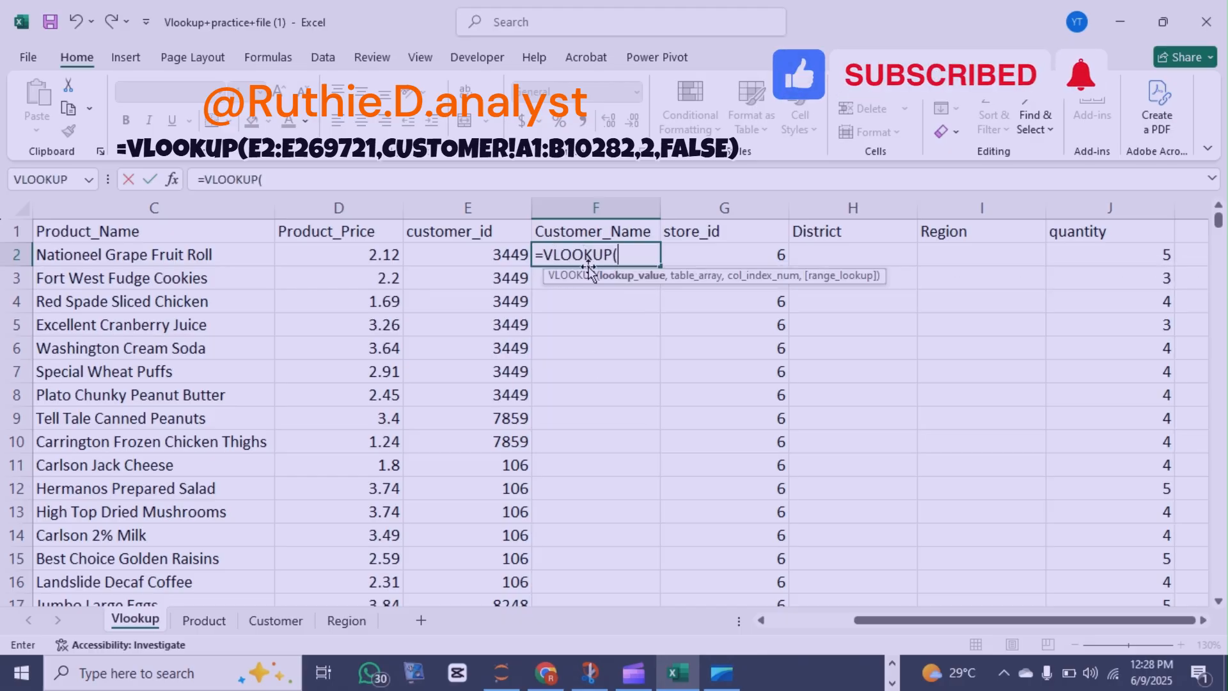
left_click(500, 249)
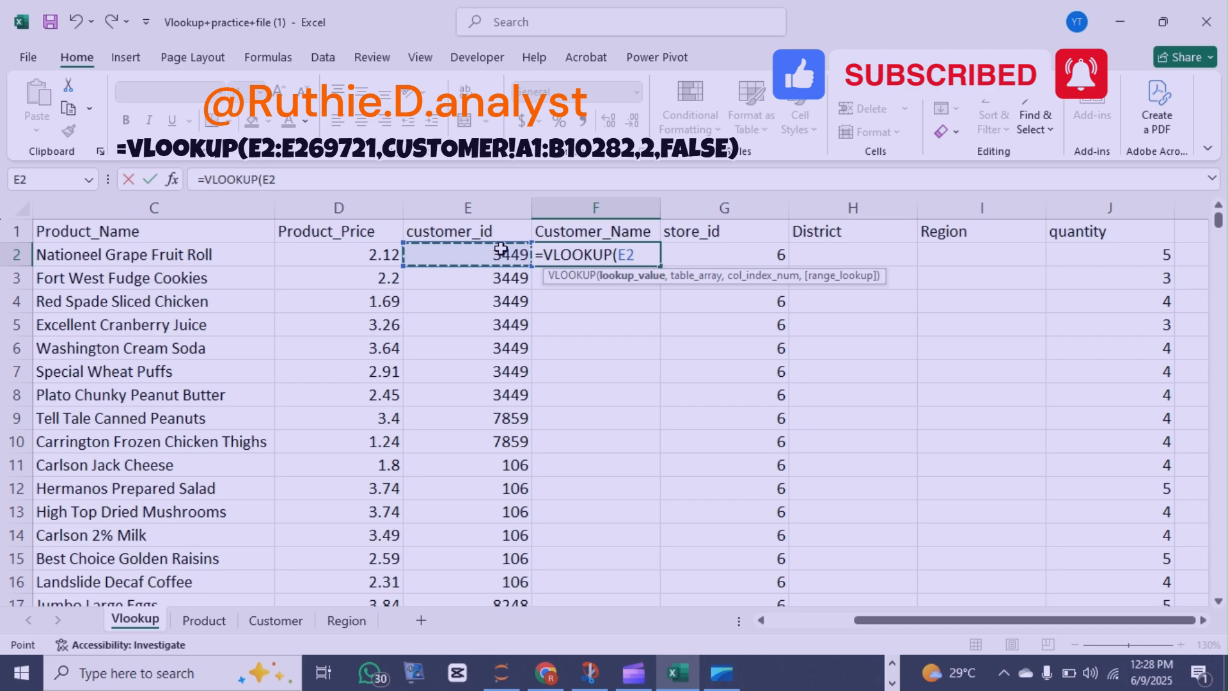
key("ctrl+shift+Down")
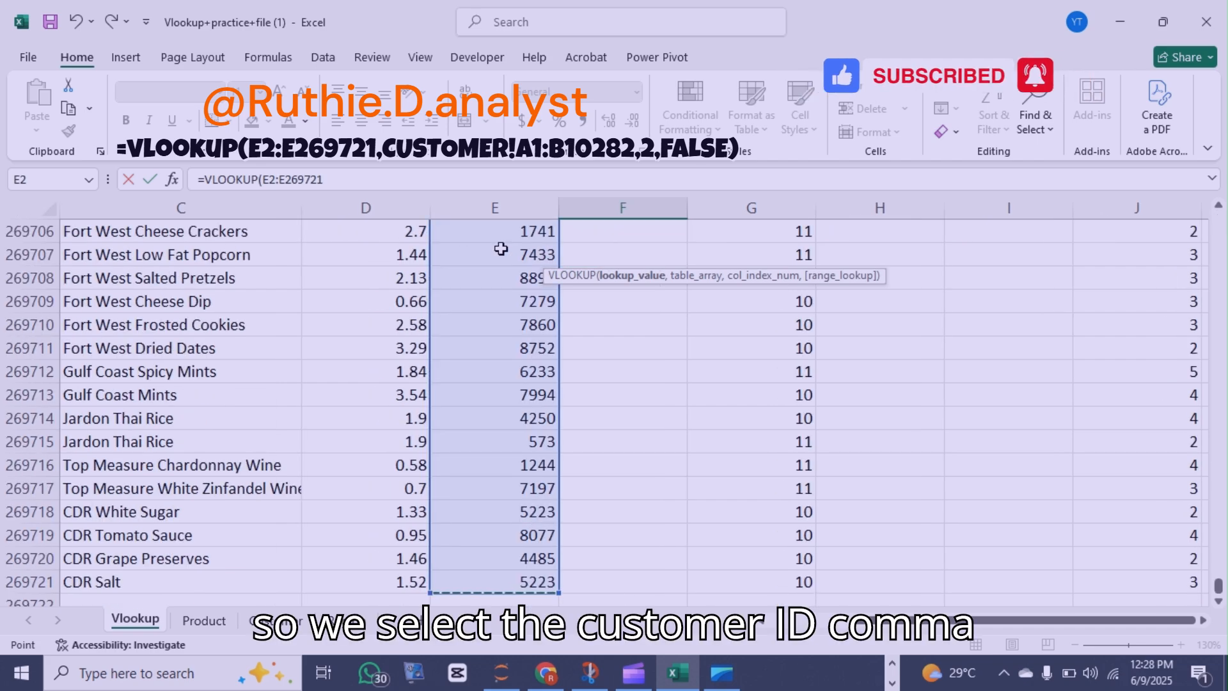
type(",")
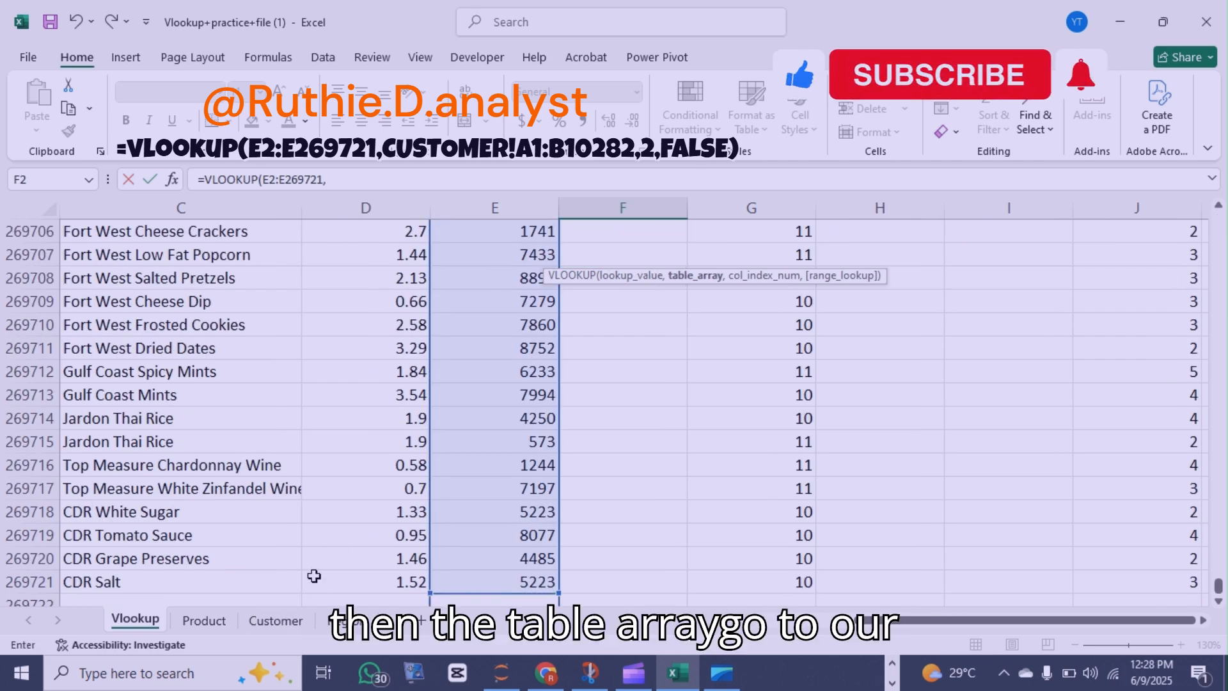
Set the customer name formula's table array to the ID and name columns of the Customer sheet, Customer!A1:B10282
left_click(276, 620)
scroll(288, 588, "down", 20)
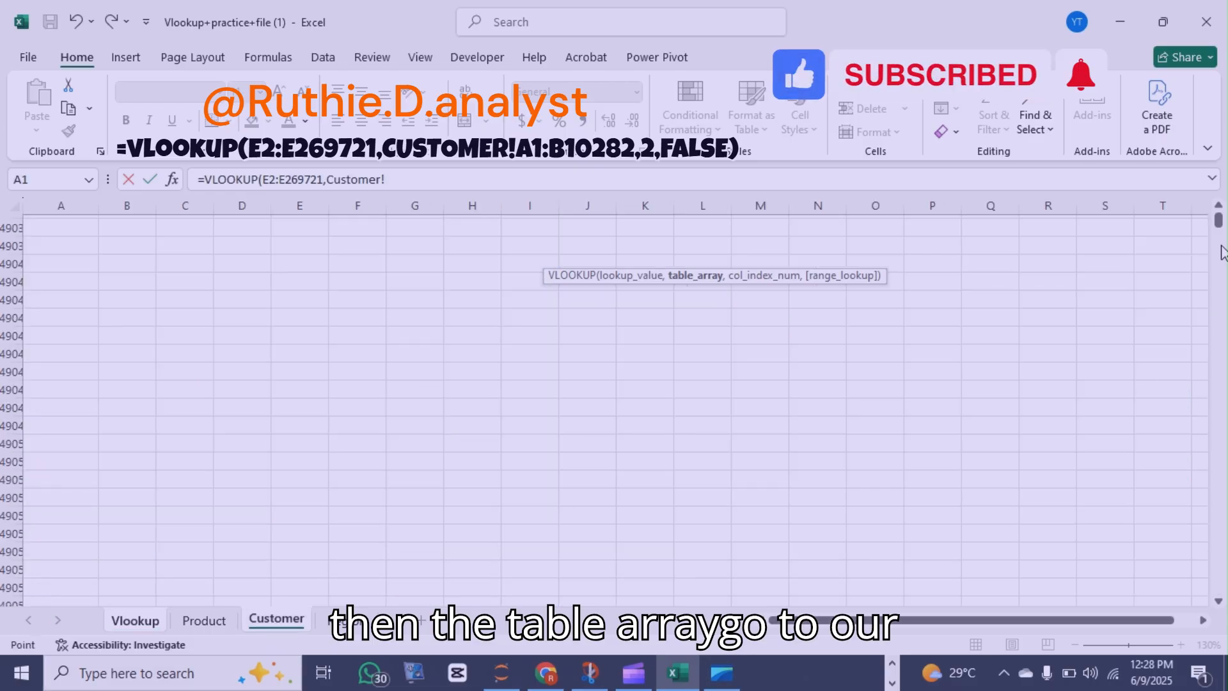
left_click_drag(1220, 221, 1218, 218)
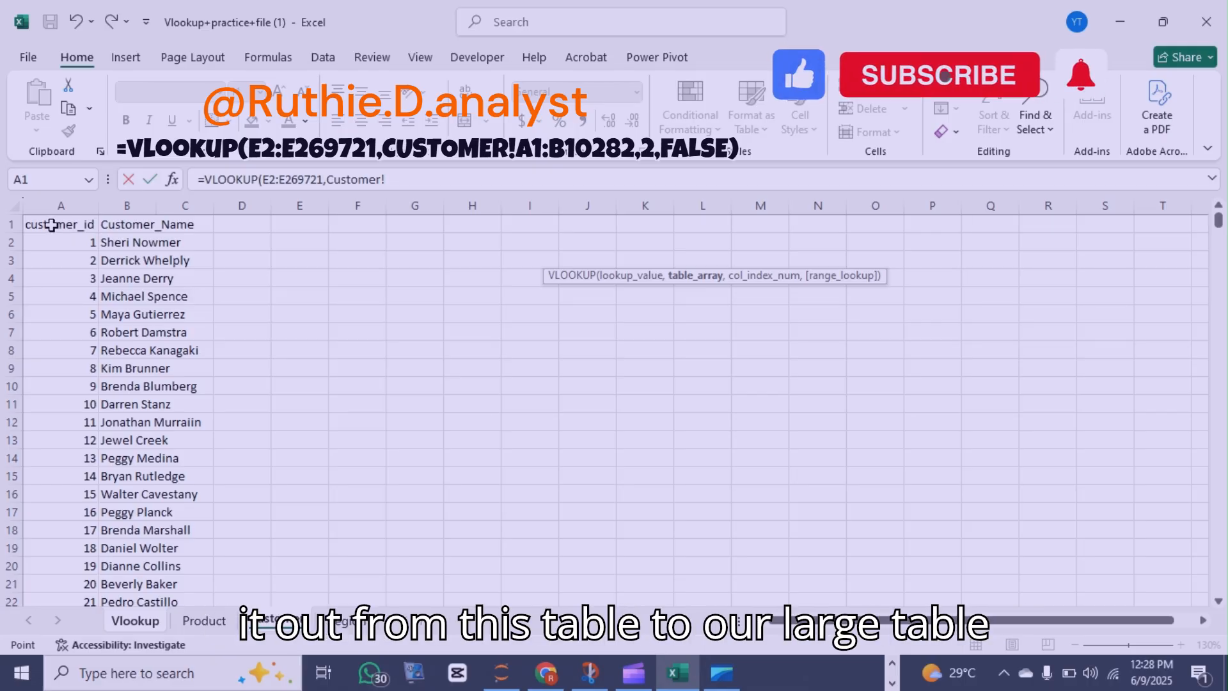
left_click_drag(52, 225, 131, 228)
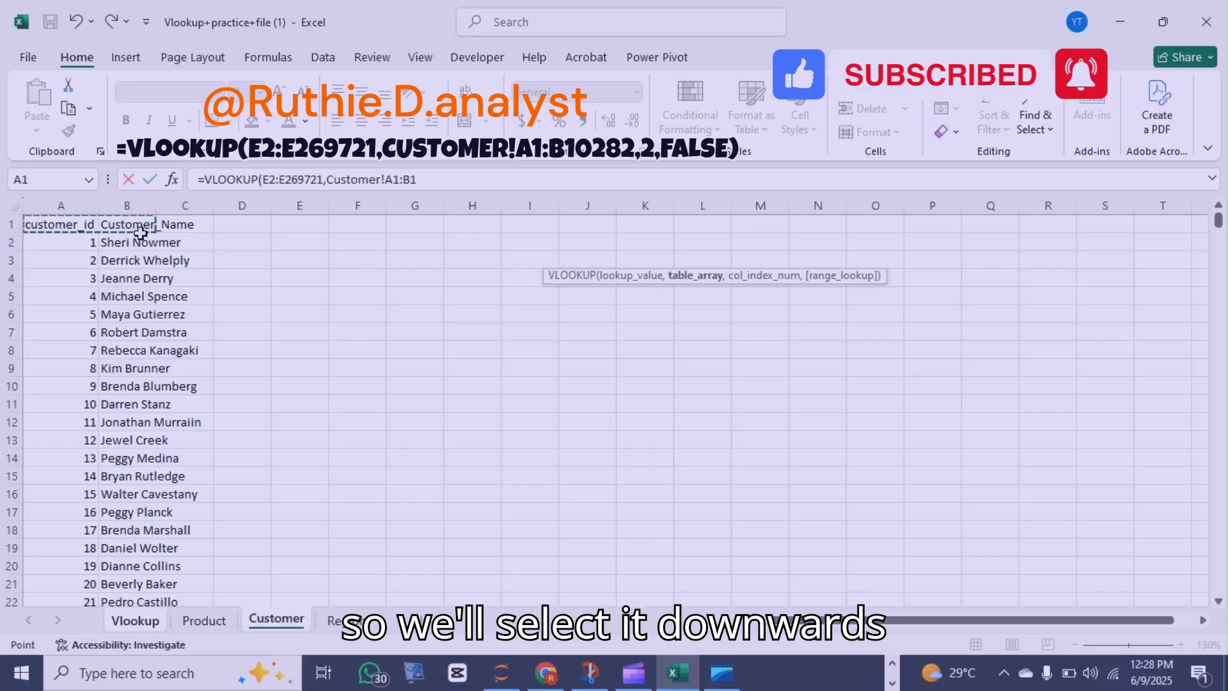
key("ctrl+shift+Down")
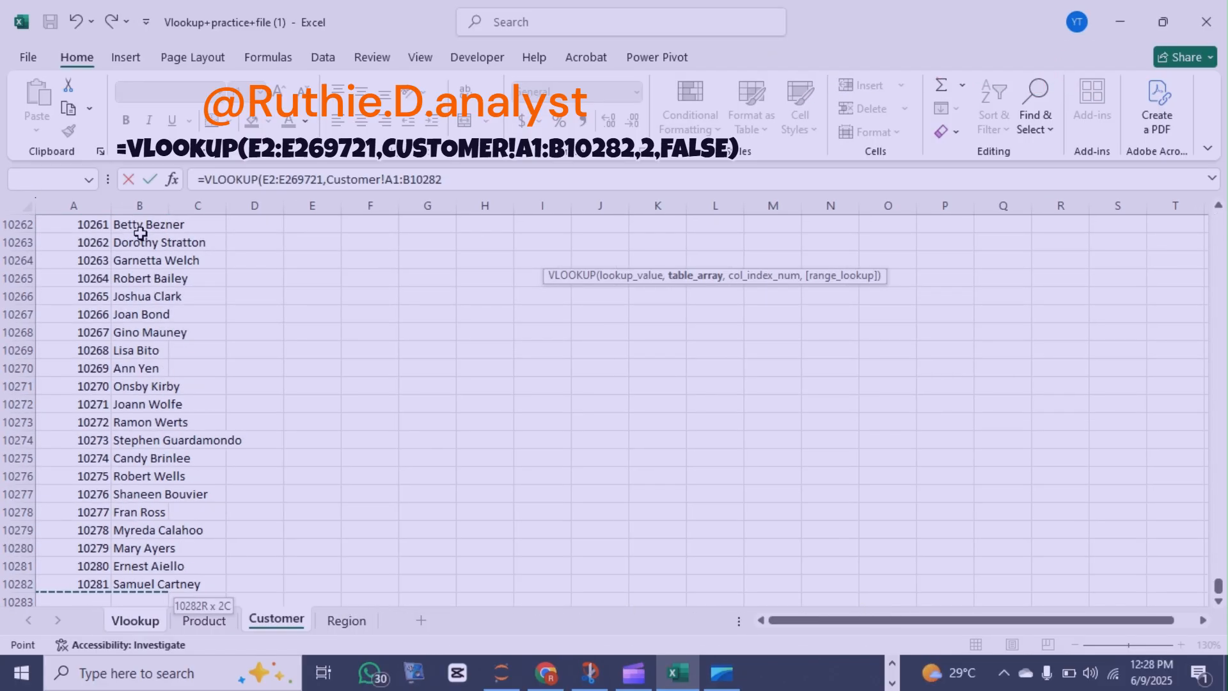
type(",")
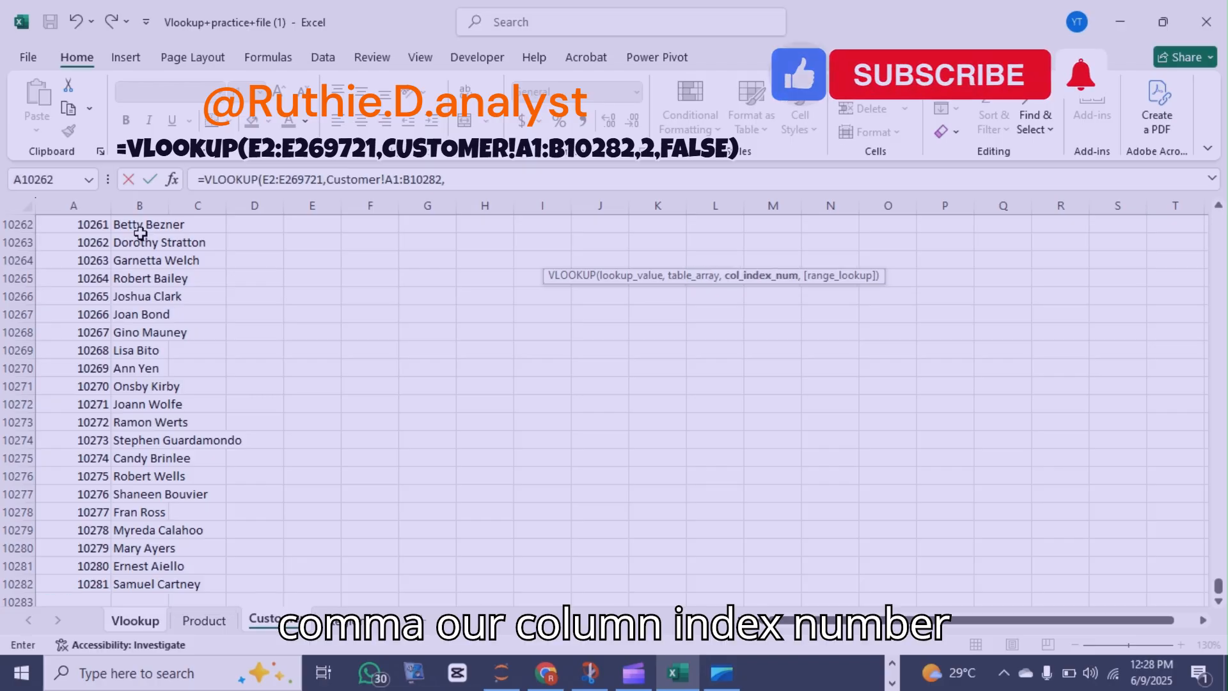
left_click_drag(1219, 595, 1218, 219)
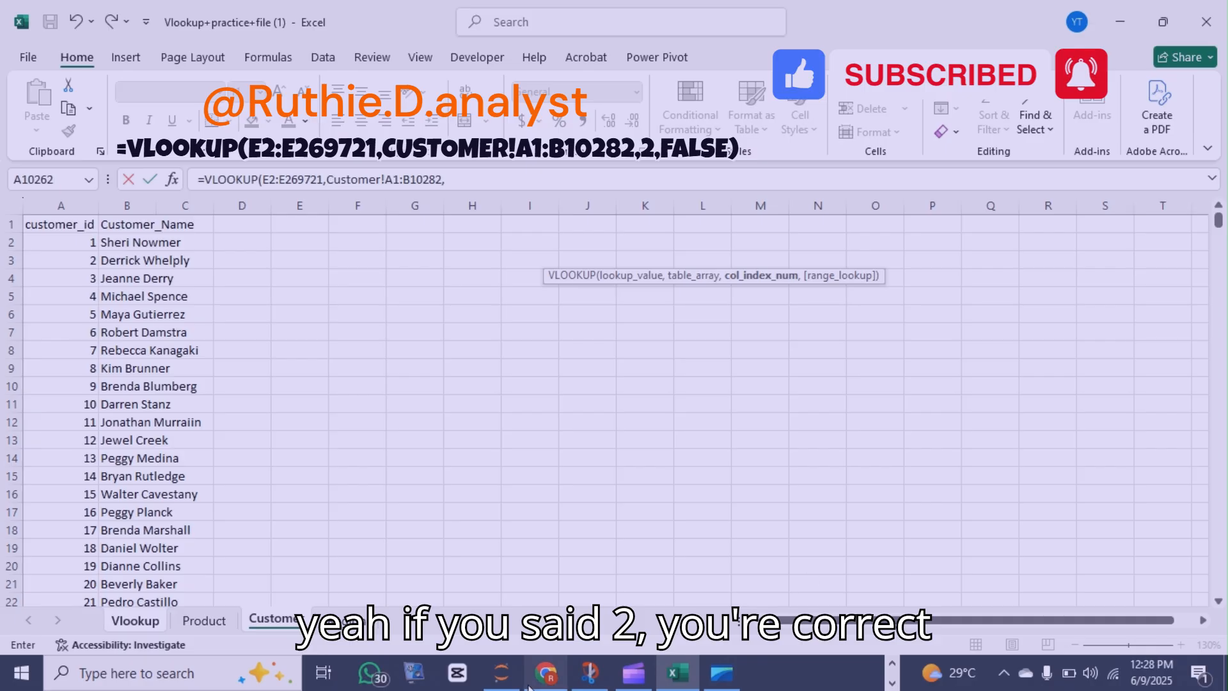
Complete the Customer_Name formula with column index 2 and FALSE for an exact match, and return to the column's header
type("2")
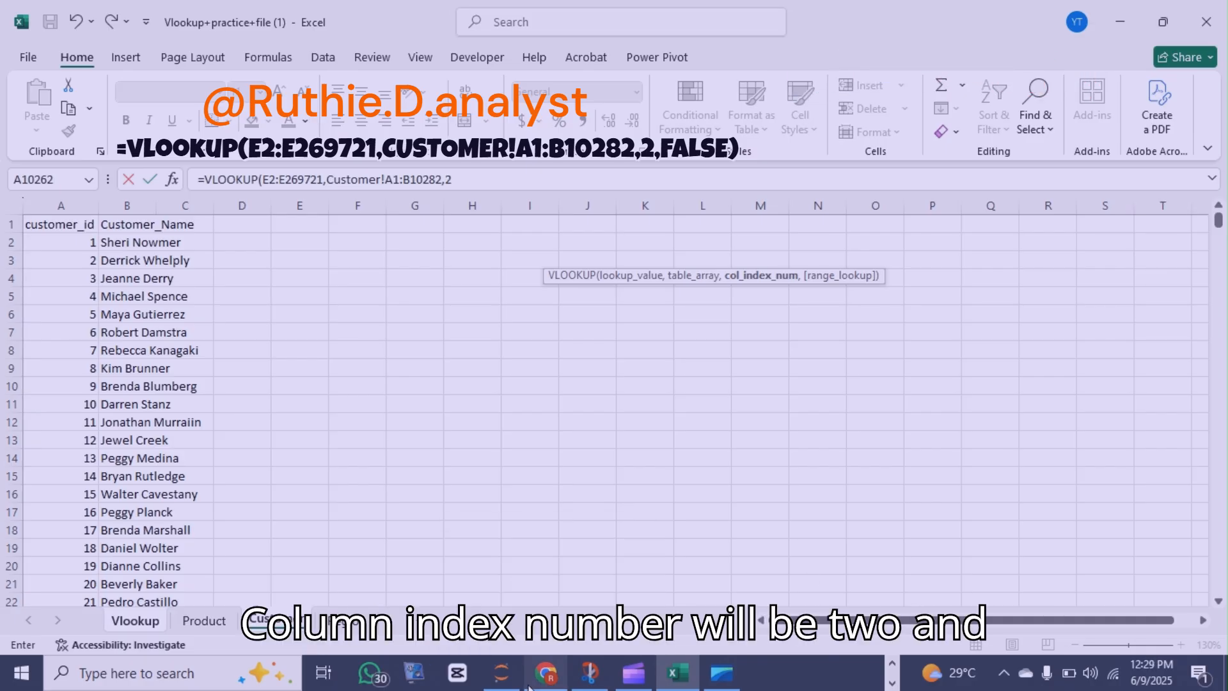
type(",")
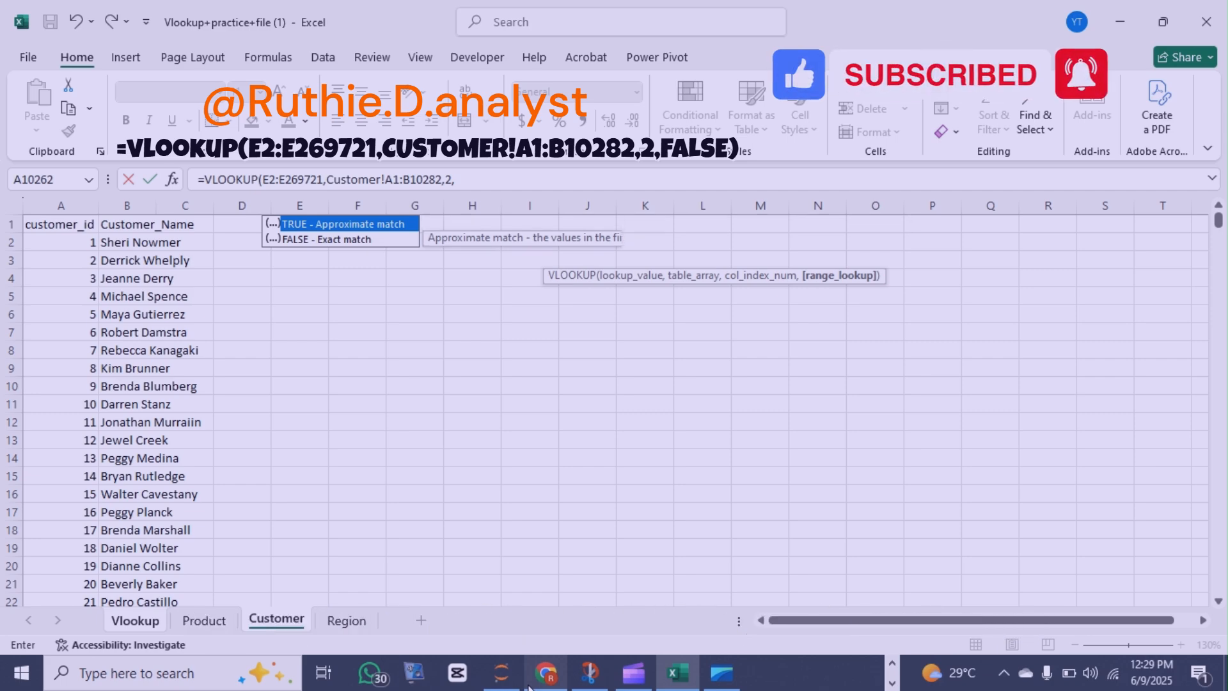
key("Down")
key("Tab")
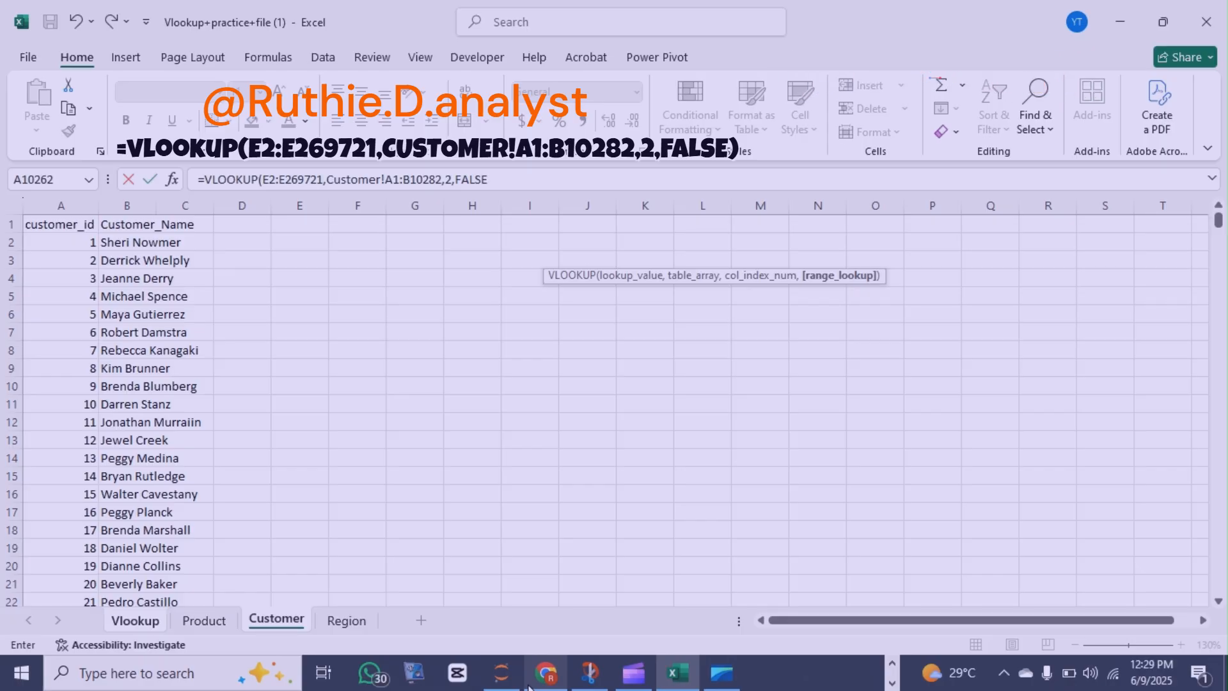
key("Return")
key("ctrl+Up")
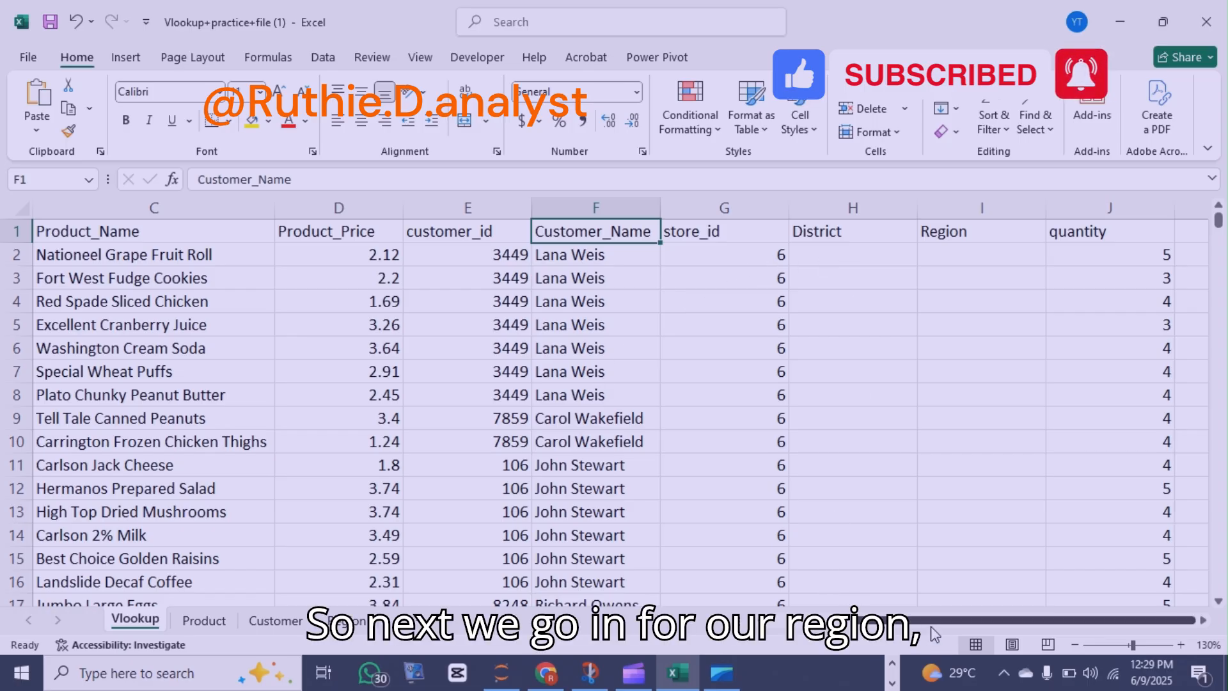
Compare the Region sheet's columns with the Vlookup sheet and start a VLOOKUP in H2 with the store_id range G2:G269721 as lookup value
left_click(956, 253)
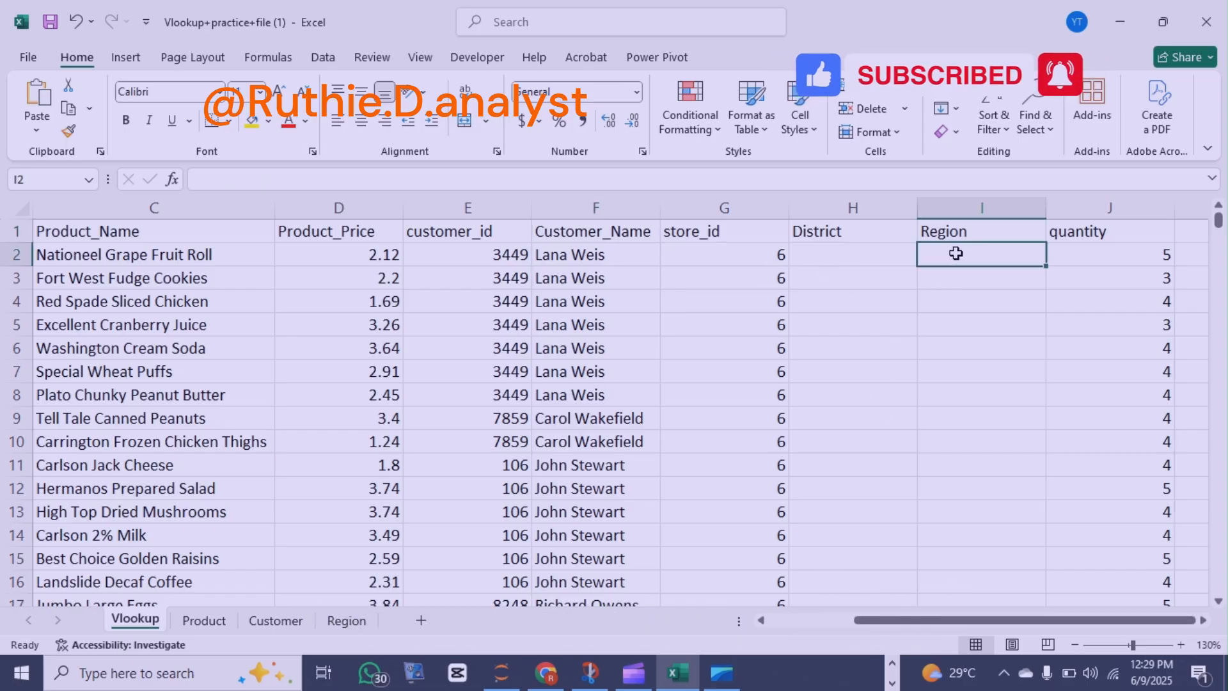
left_click(834, 257)
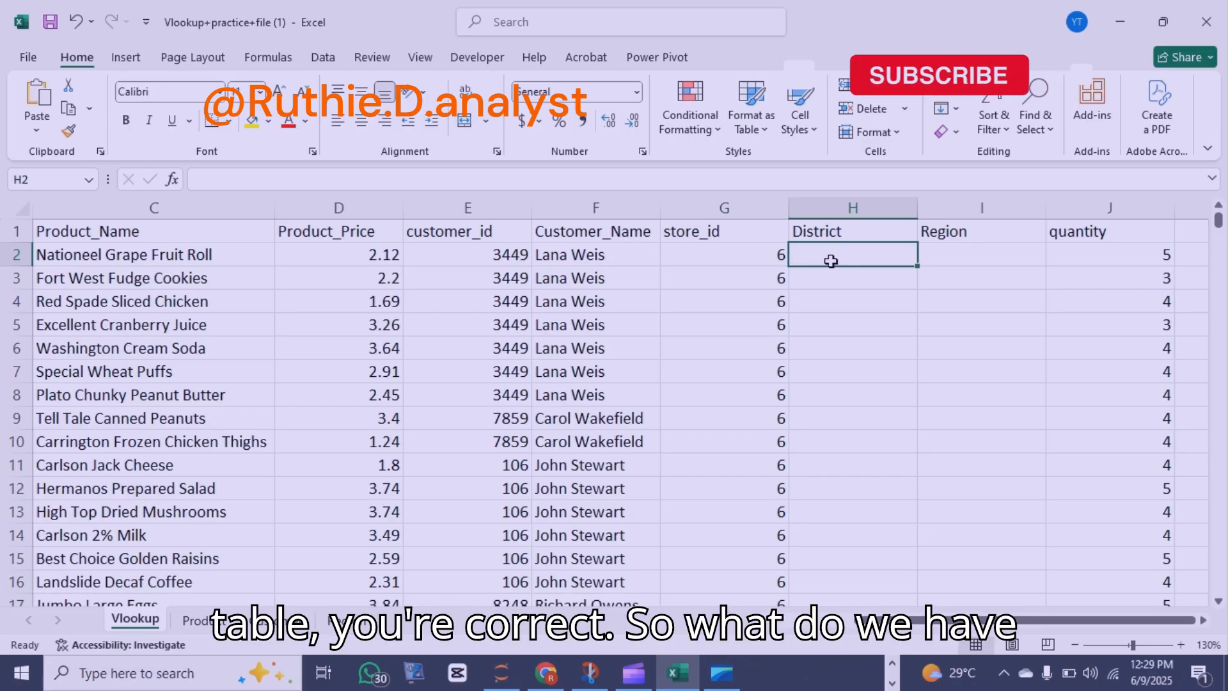
left_click(346, 624)
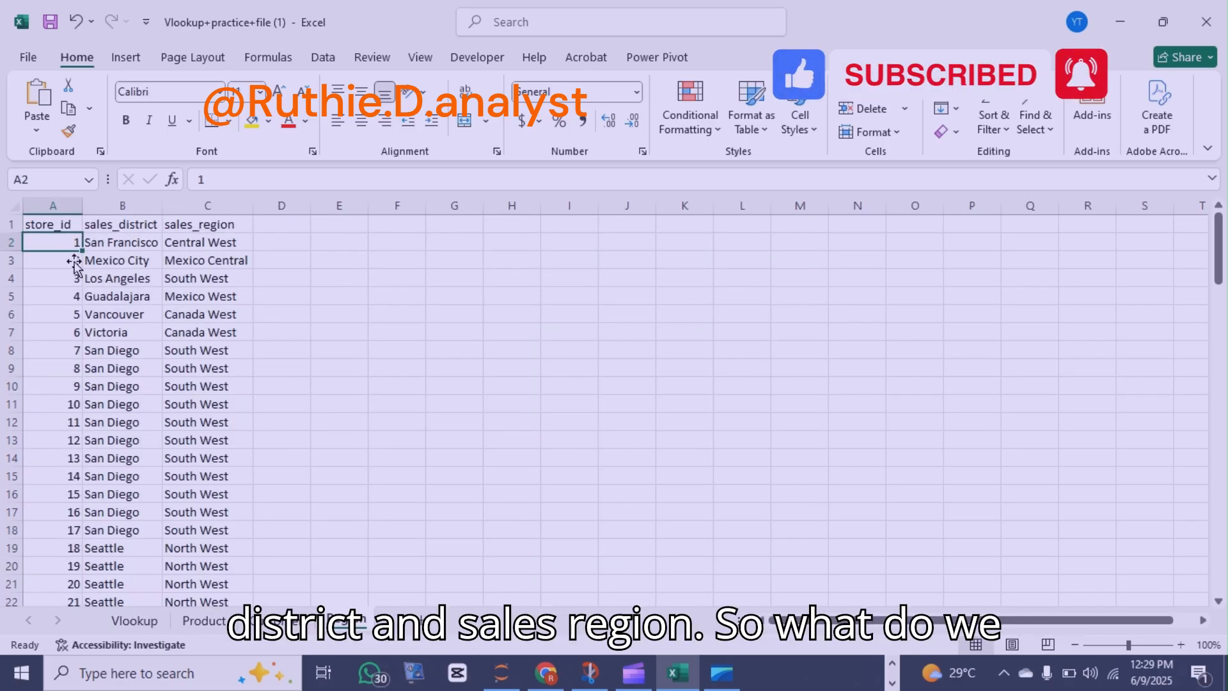
left_click(142, 624)
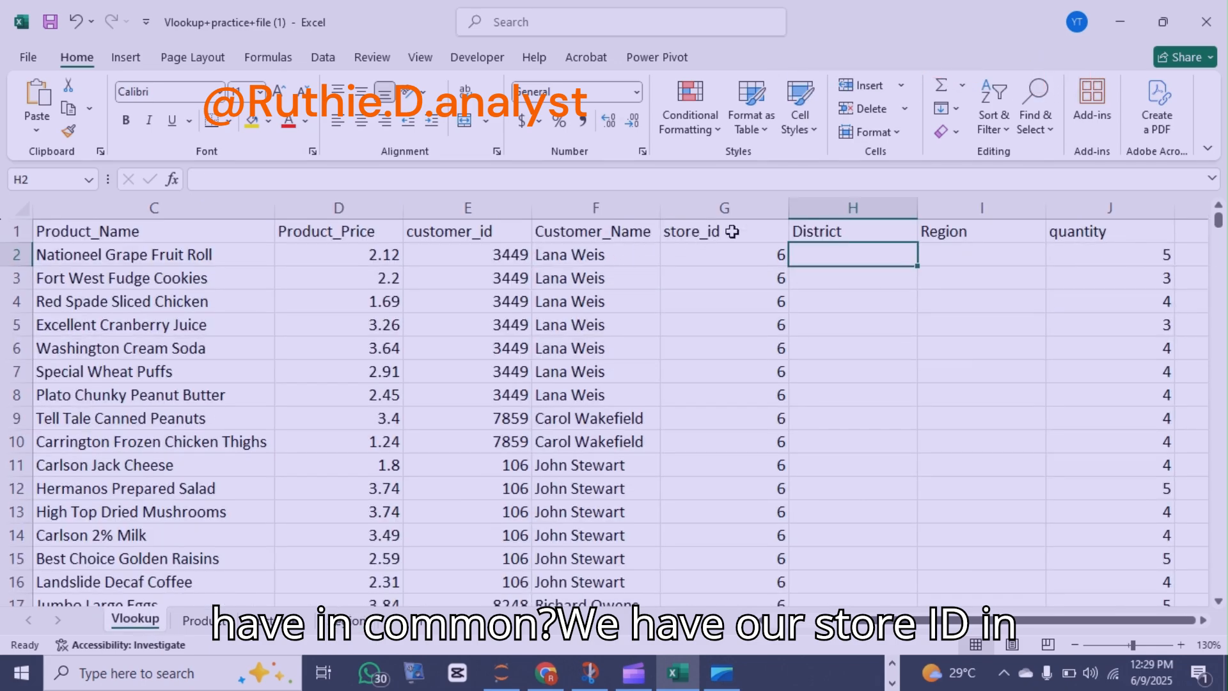
left_click(346, 619)
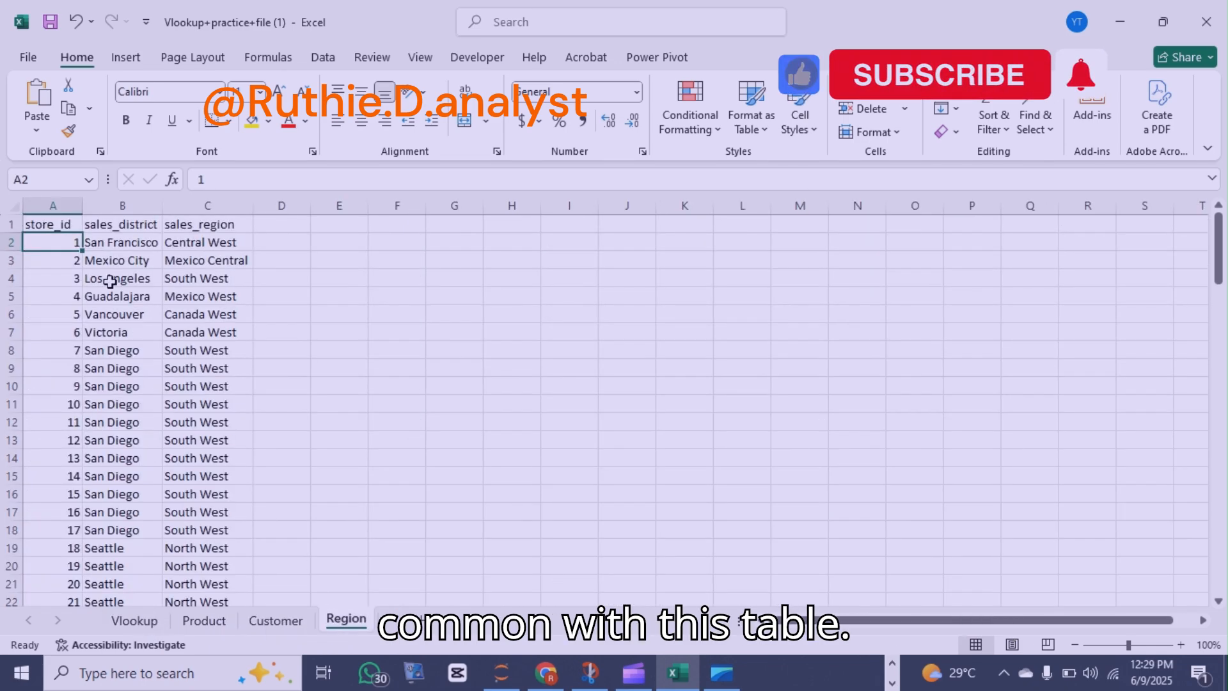
left_click(133, 620)
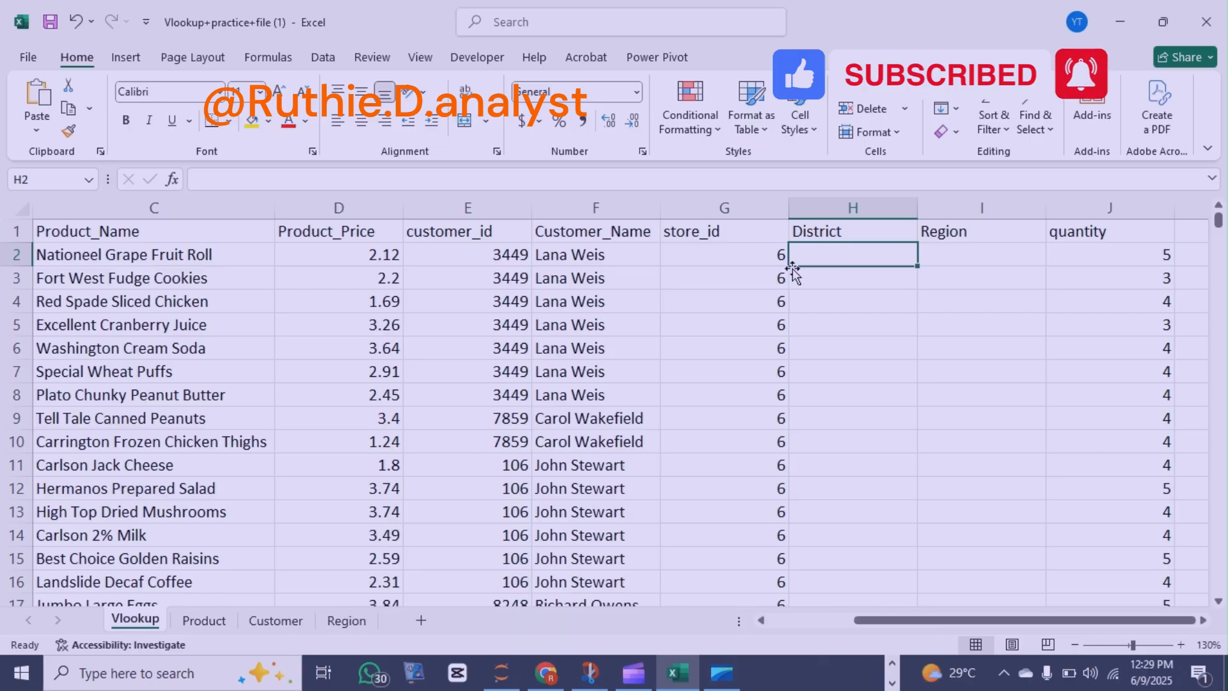
type("=")
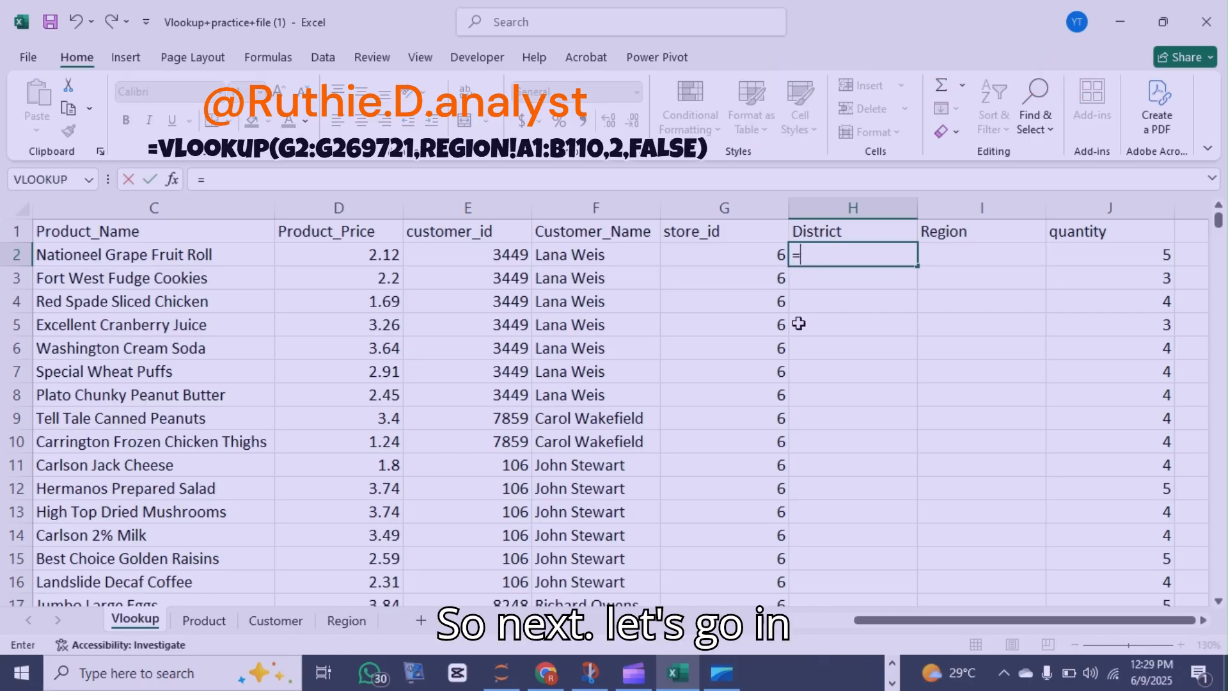
type("vl")
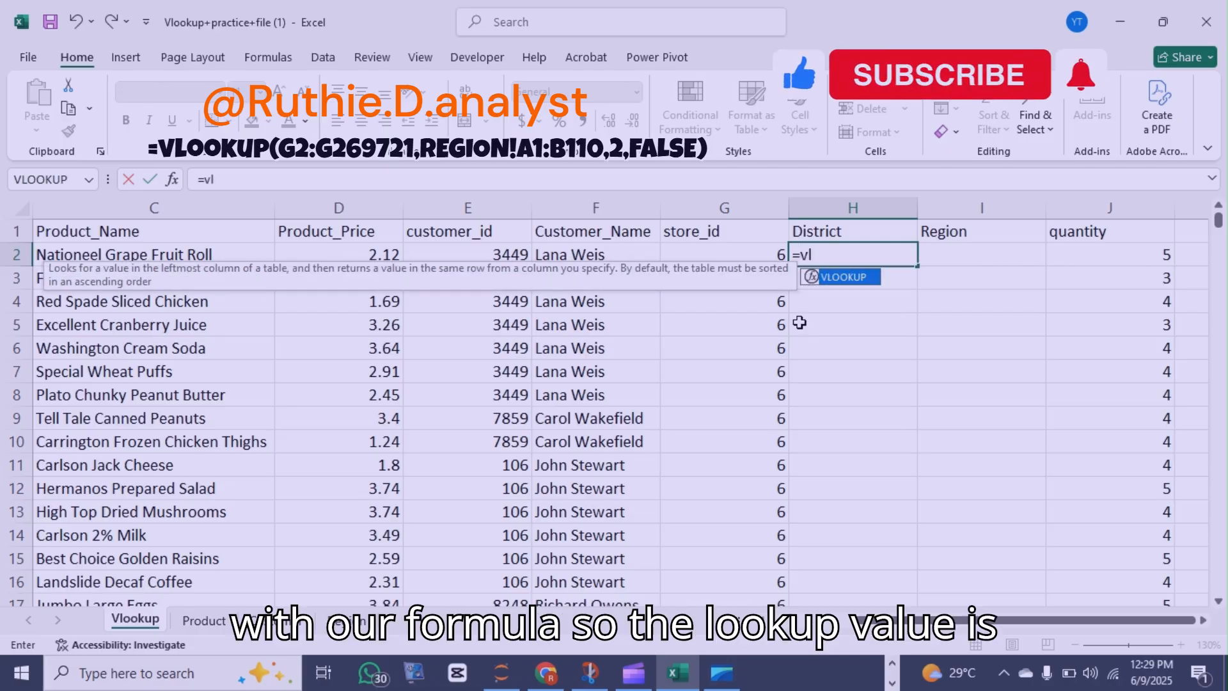
key("Tab")
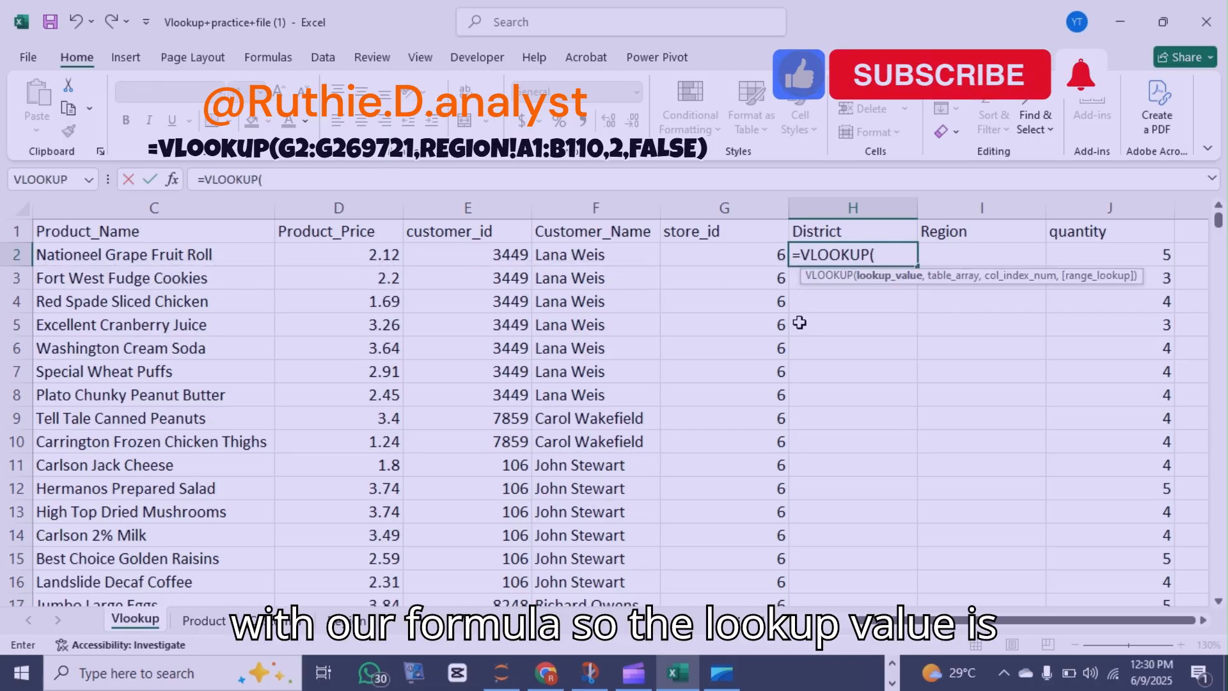
left_click(756, 254)
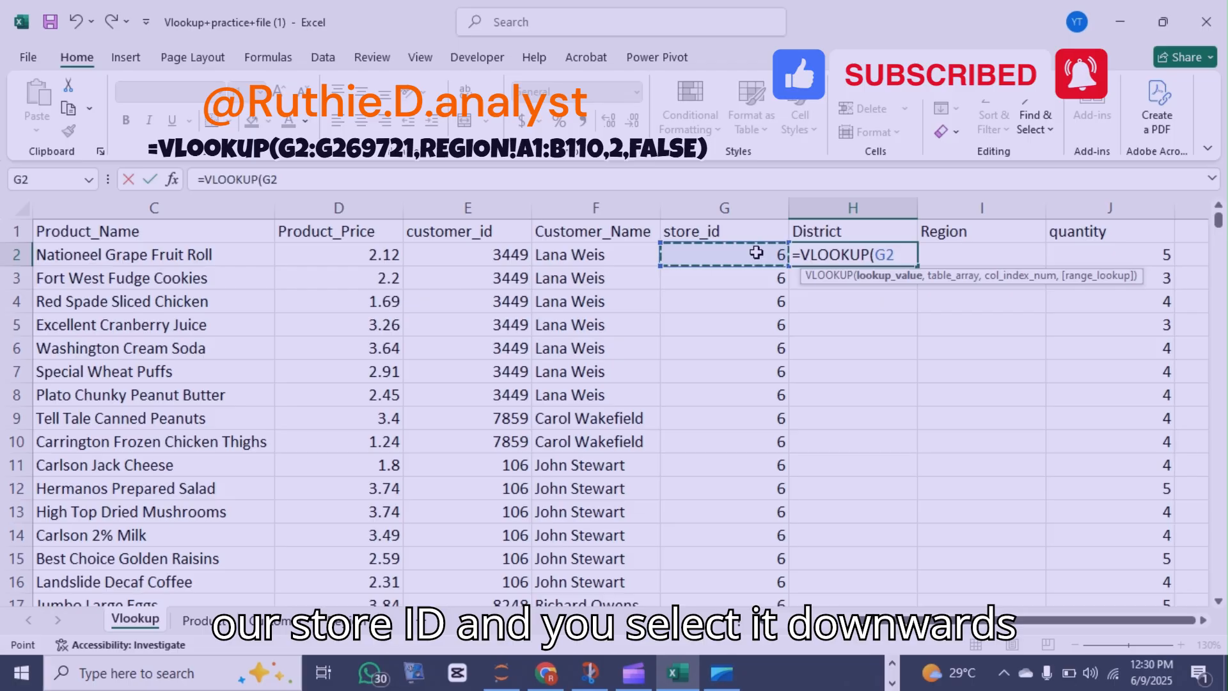
key("ctrl+shift+Down")
type(",")
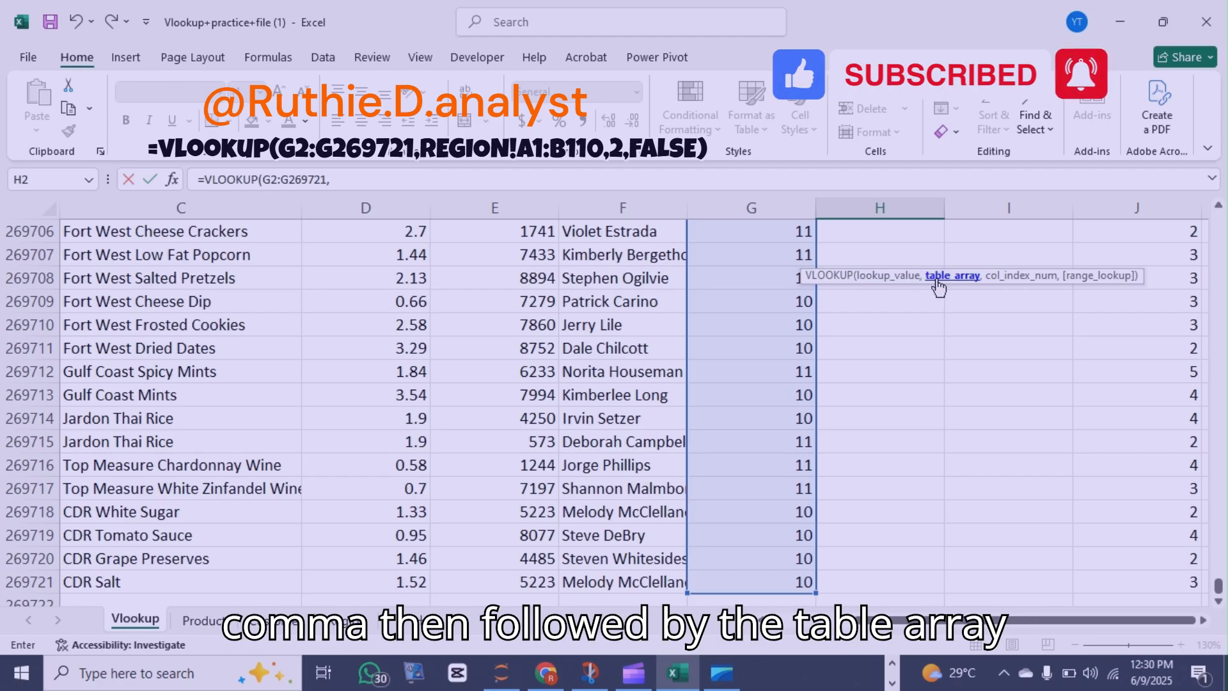
Set the district formula's table array to the store ID and sales district columns of the Region sheet, Region!A1:B110
left_click(348, 619)
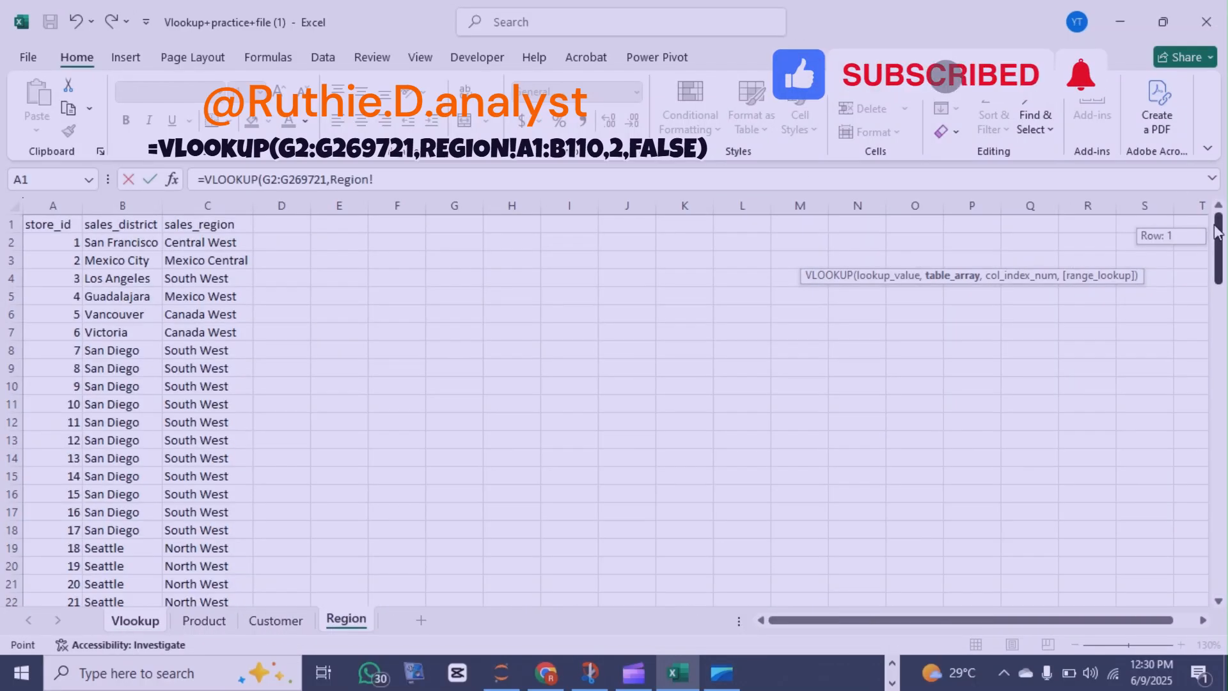
scroll(248, 280, "down", 2, "ctrl")
left_click(55, 225)
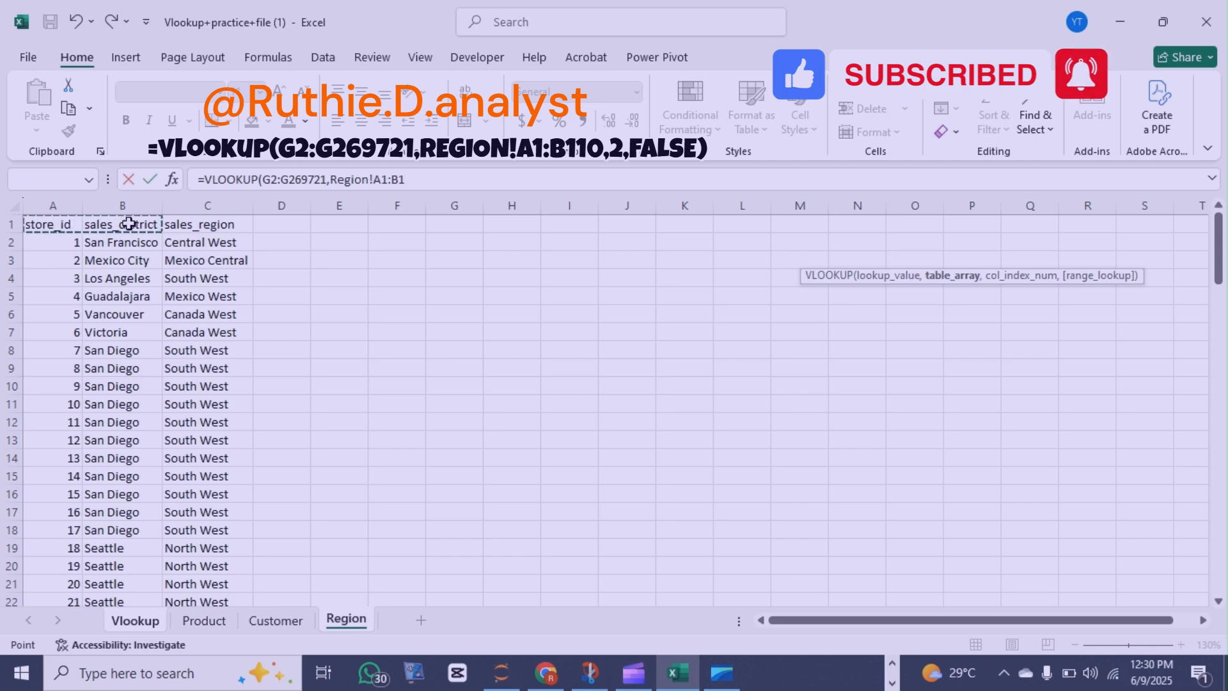
key("ctrl+shift+Down")
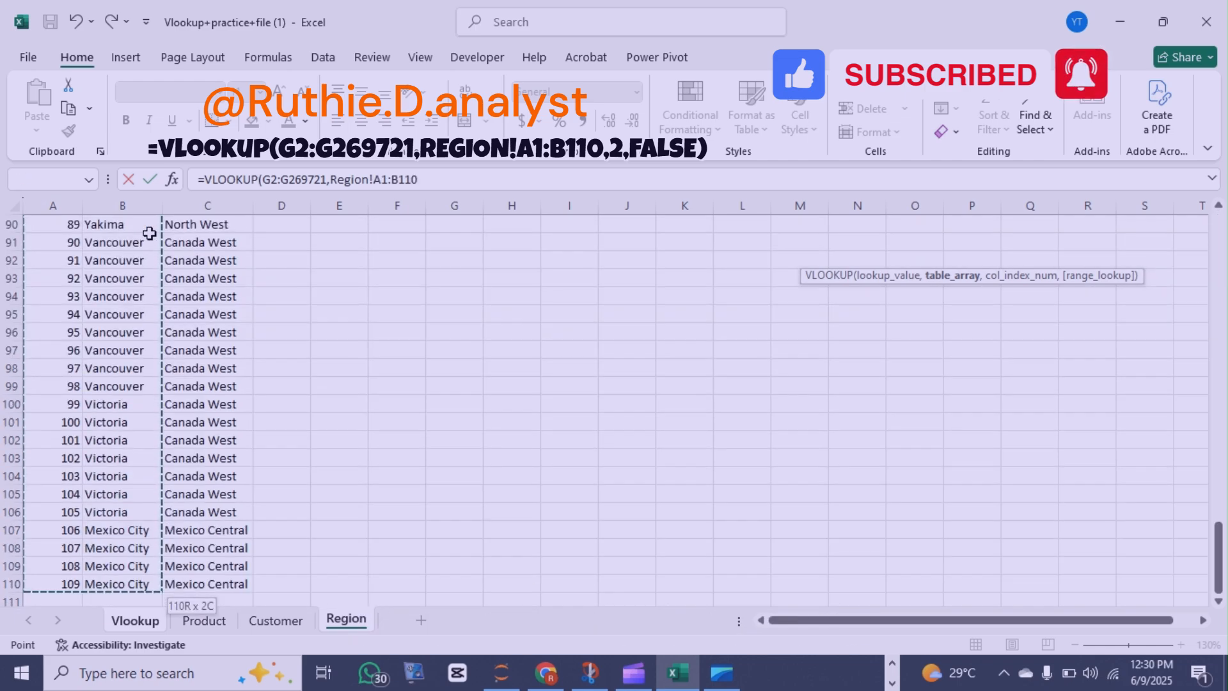
type(",")
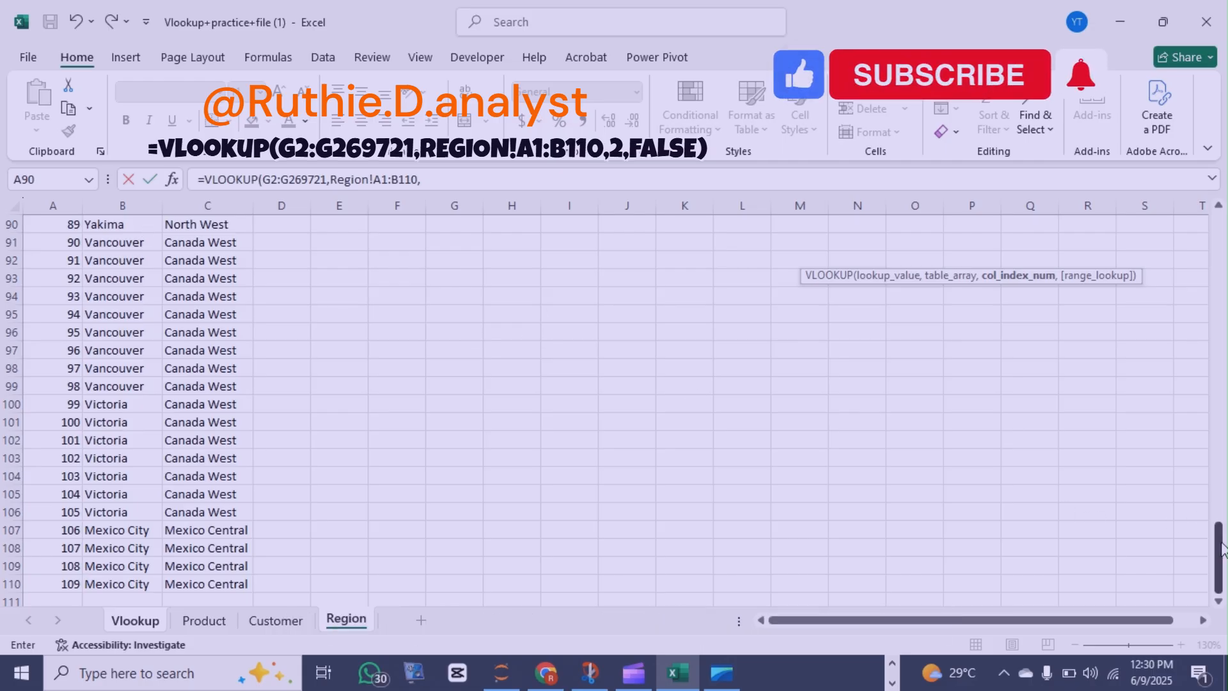
Complete the District formula with column index 2 and FALSE for an exact match, and review the filled column
left_click_drag(1221, 548, 1220, 194)
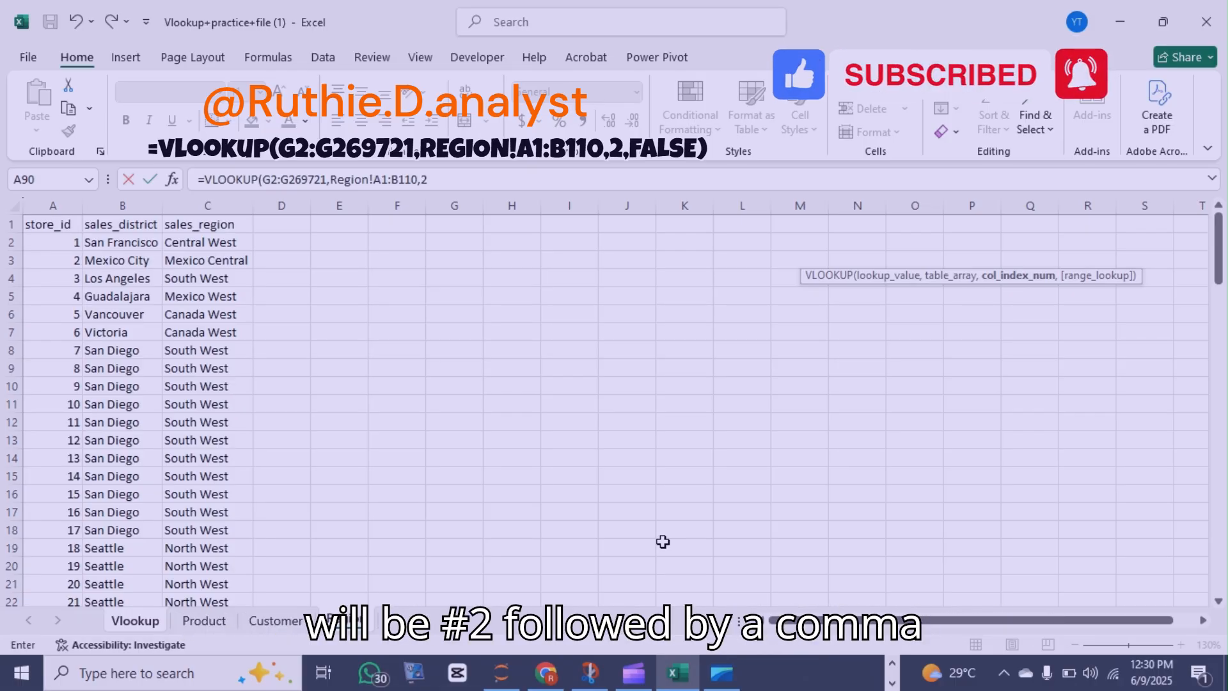
type(",")
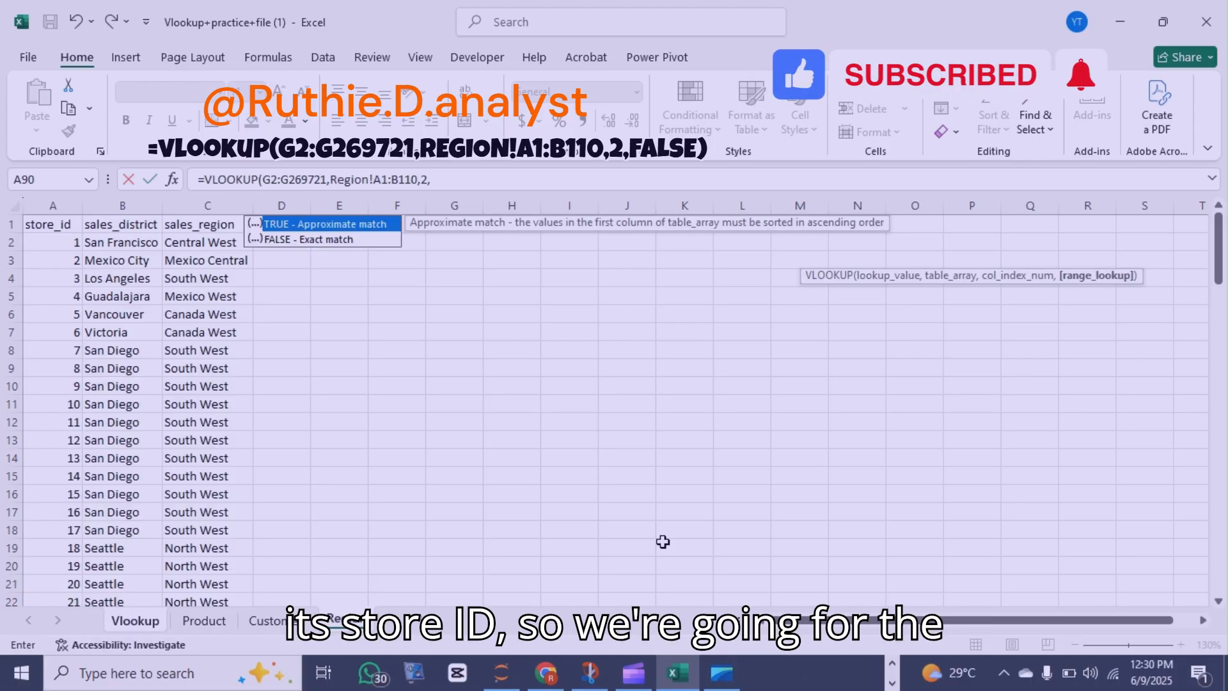
key("Down")
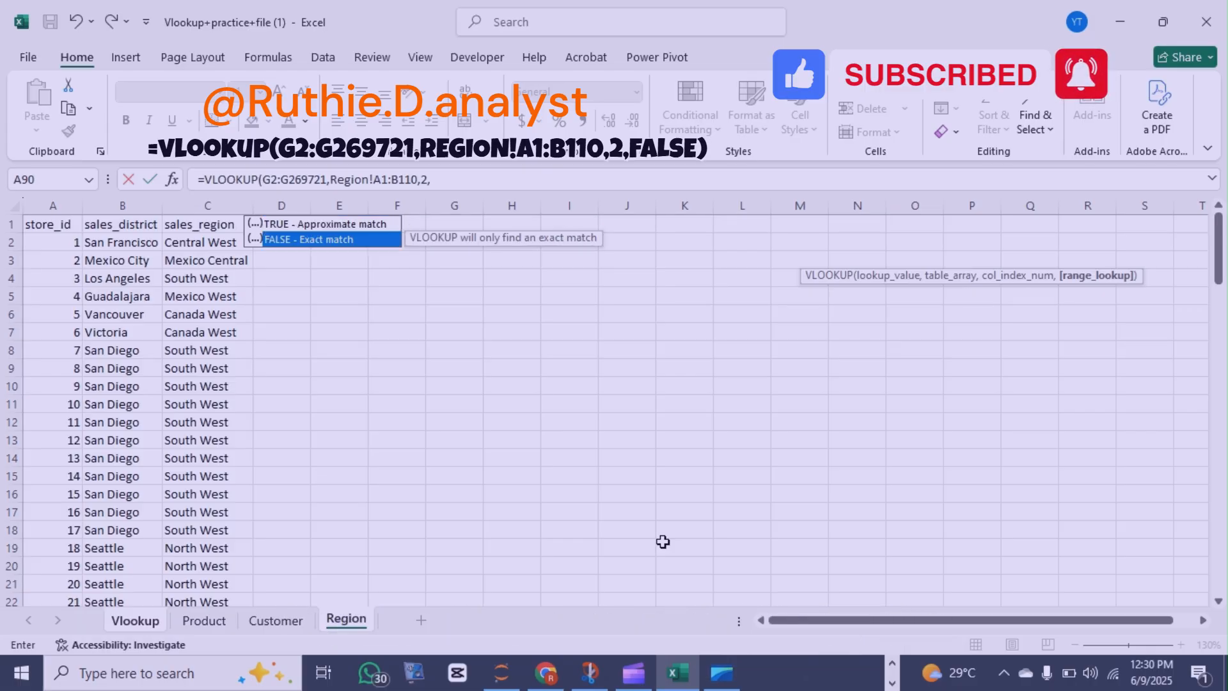
key("Tab")
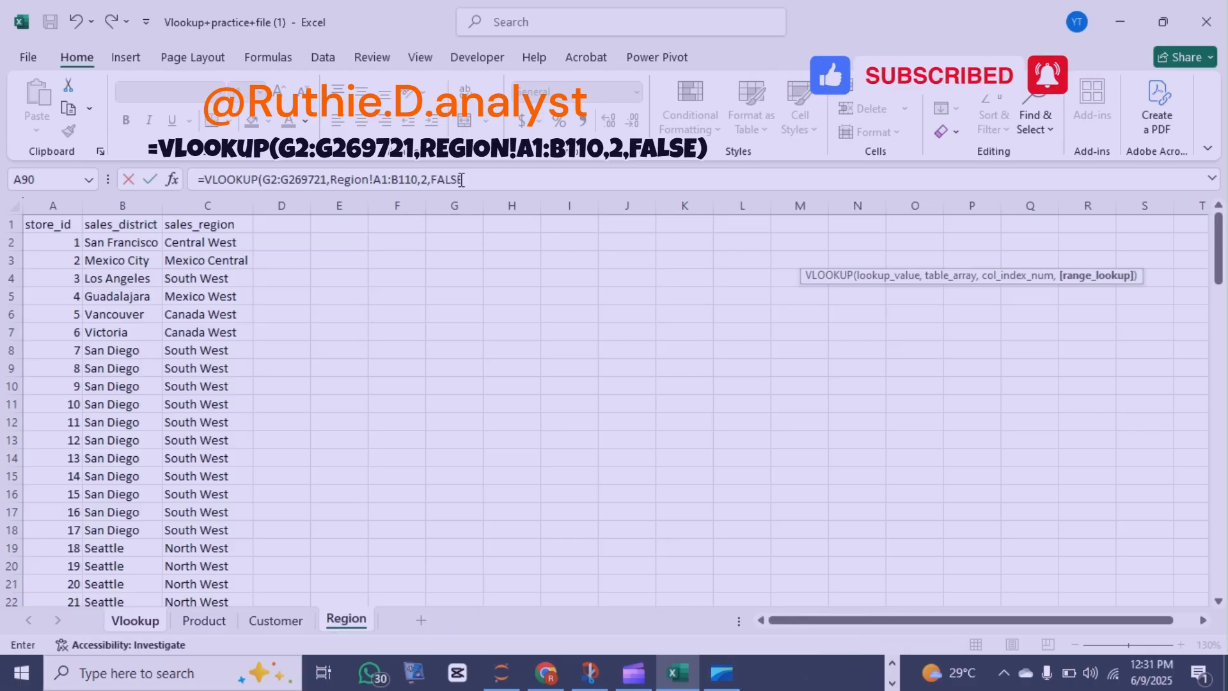
key("Return")
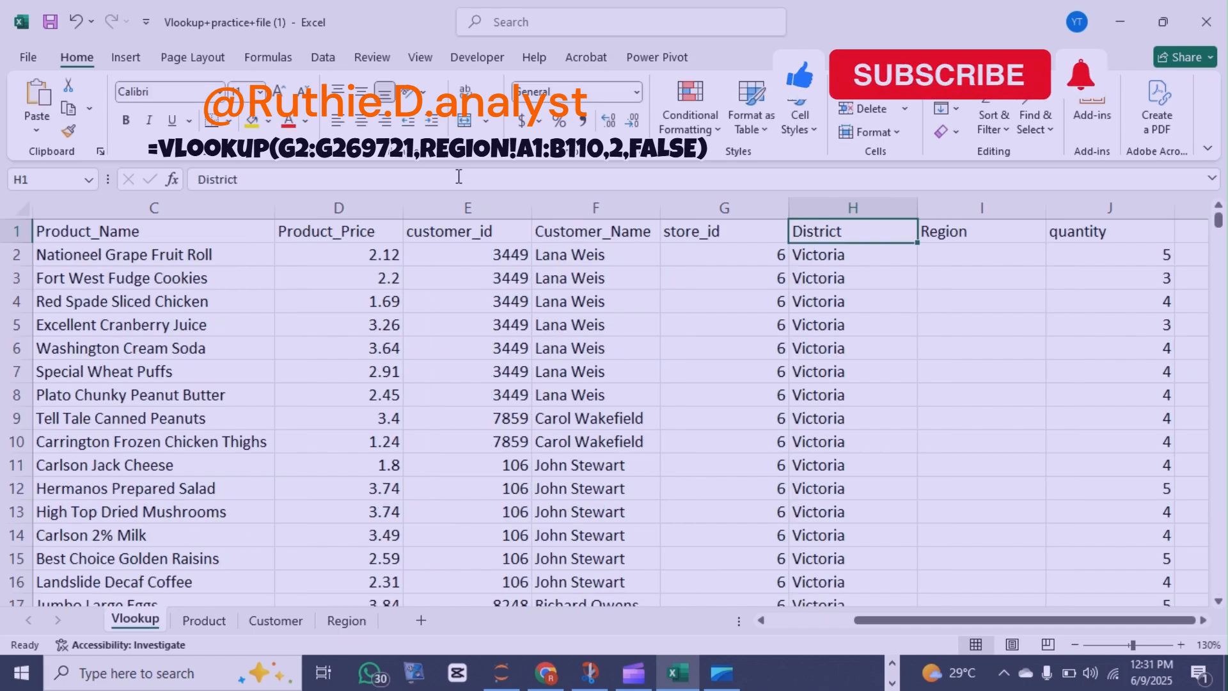
scroll(866, 389, "down", 3)
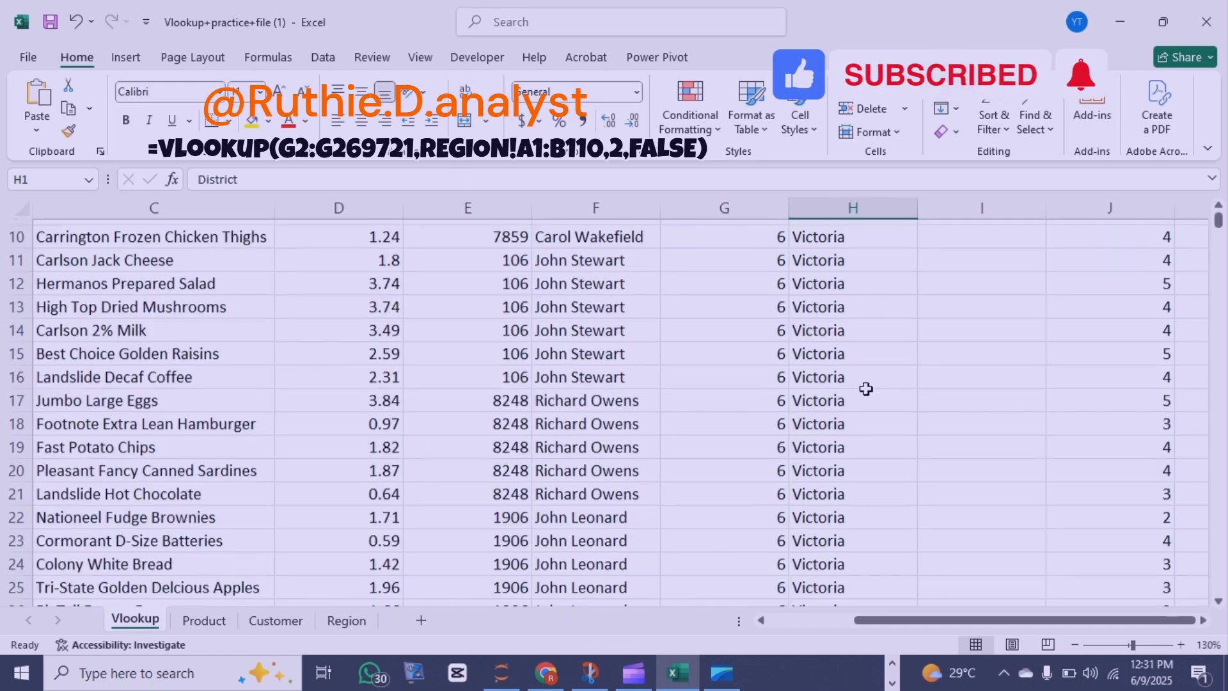
scroll(862, 455, "up", 3)
scroll(860, 458, "down", 14)
scroll(857, 441, "up", 14)
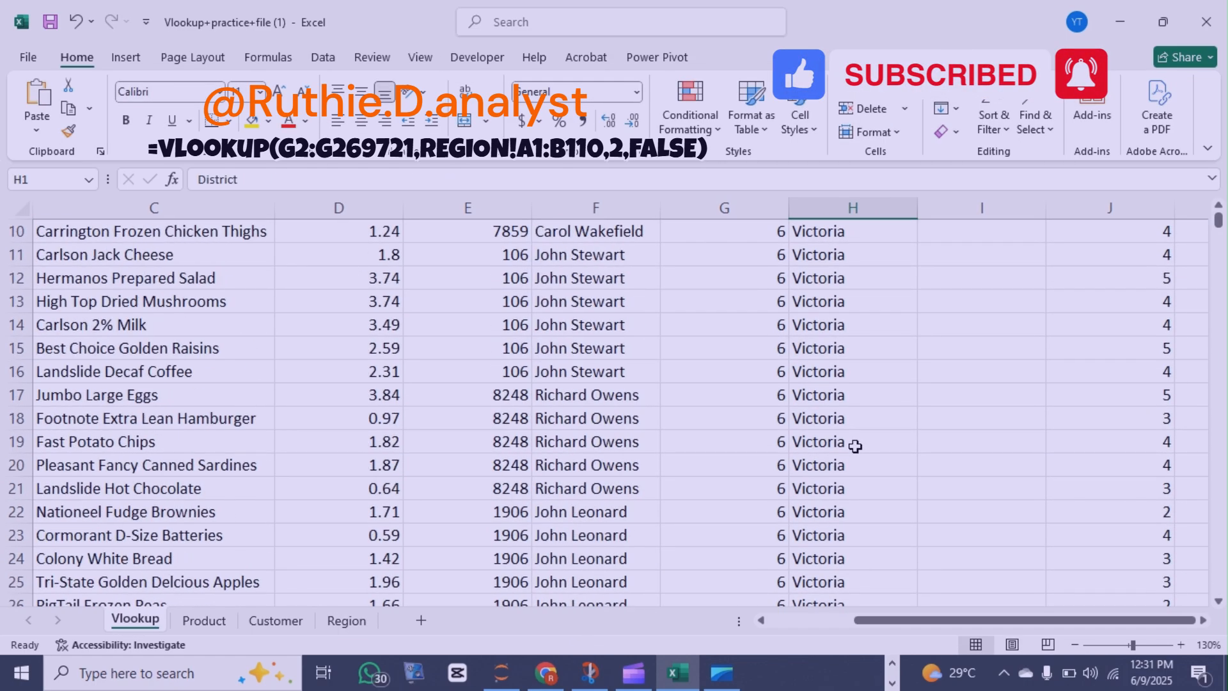
Start a VLOOKUP in I2 of the Region column with the store_id range G2:G269721 as lookup value
left_click(970, 255)
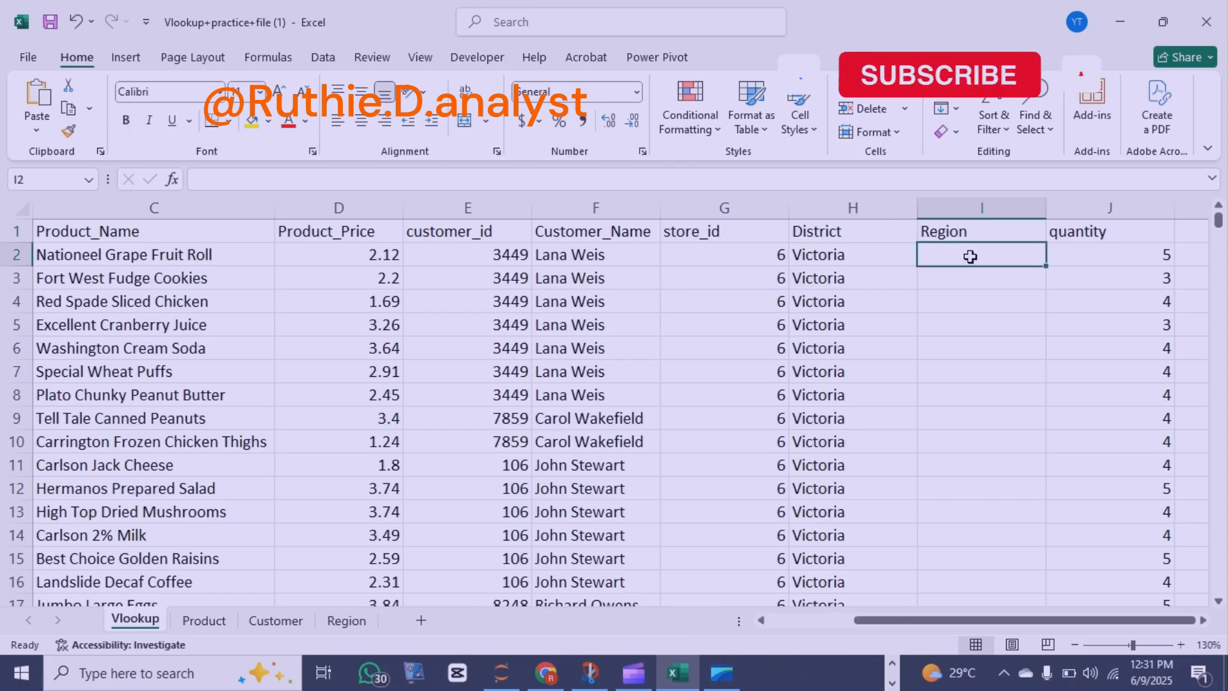
type("=vl")
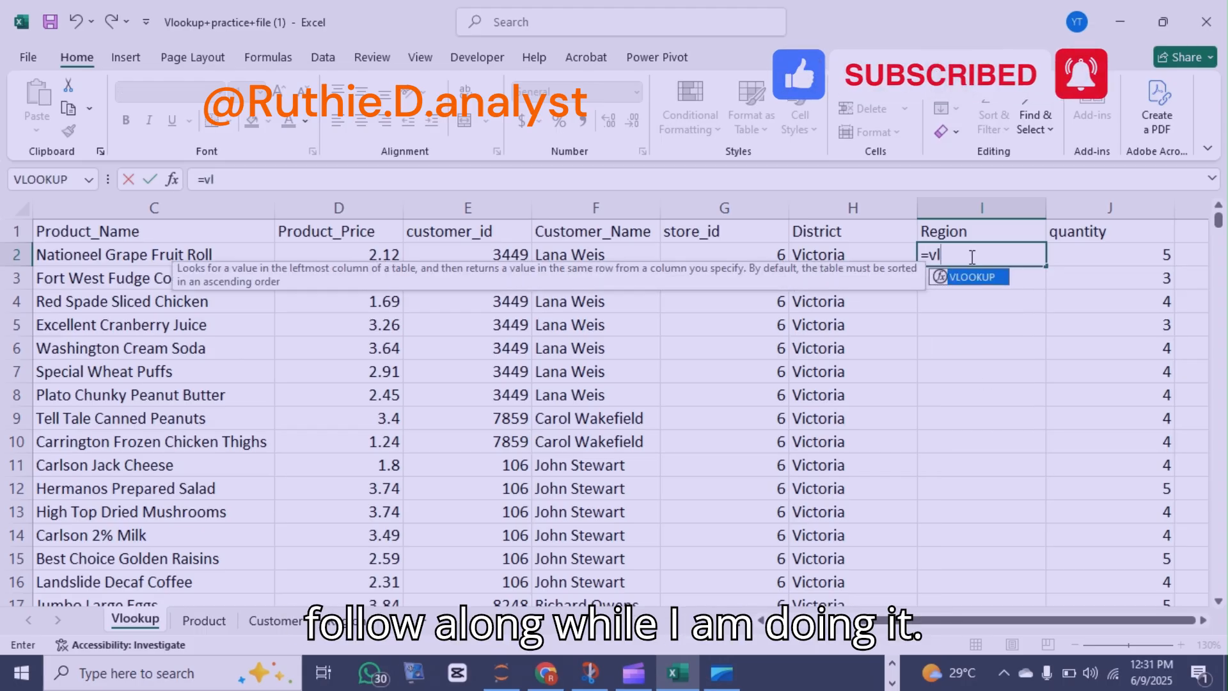
key("Tab")
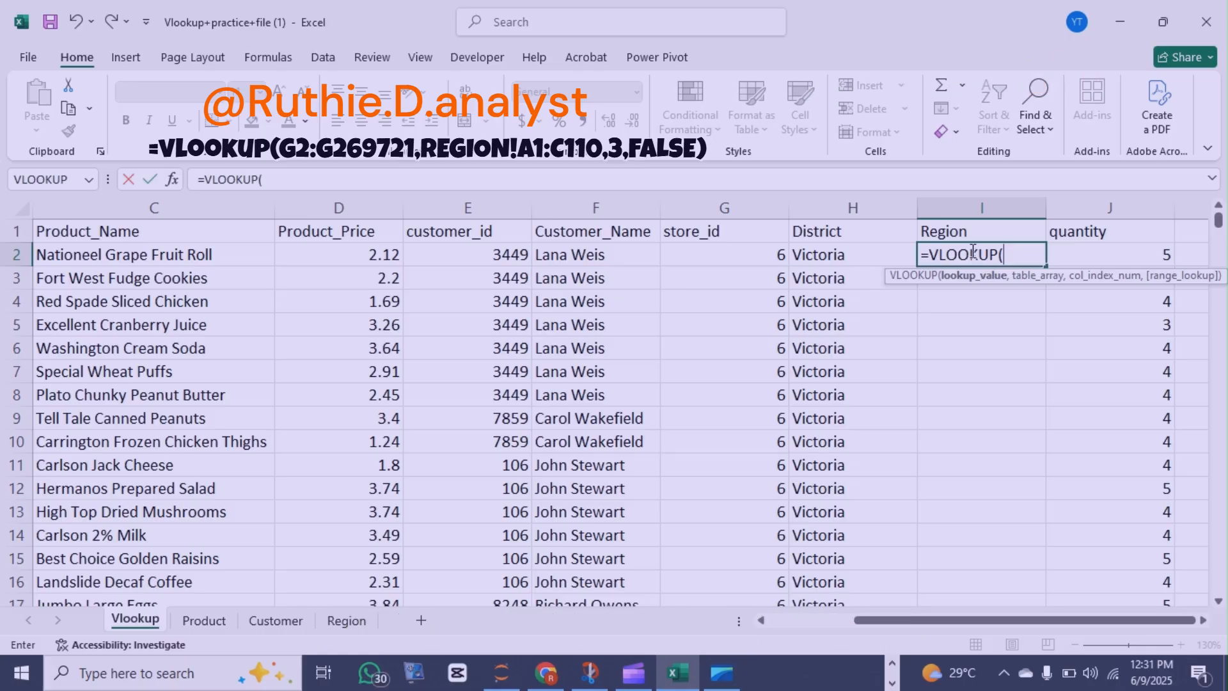
left_click(742, 254)
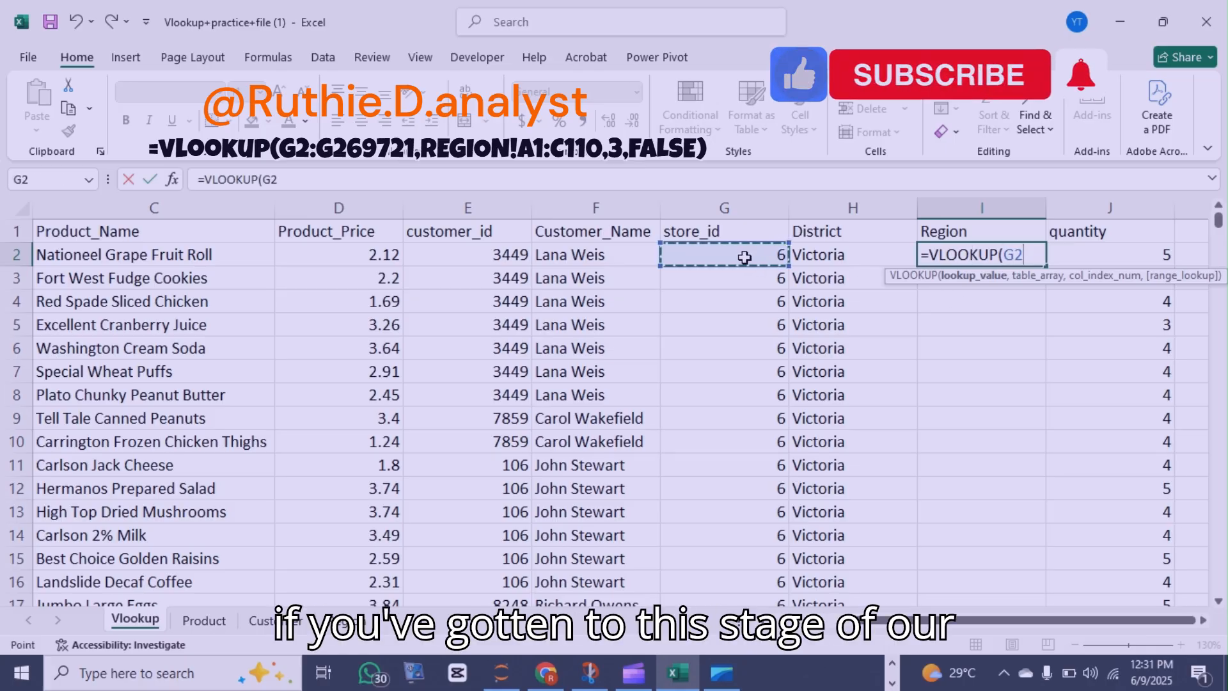
key("ctrl+shift+Down")
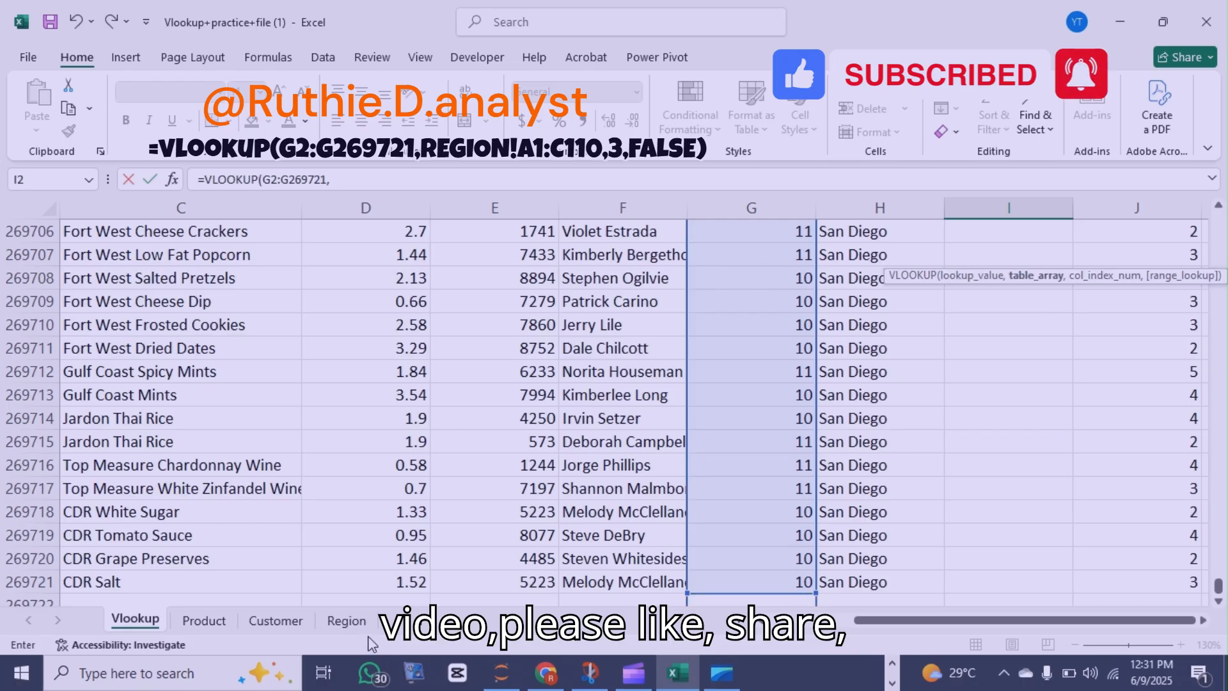
Set the region formula's table array to the store ID, sales district and sales region columns of the Region sheet, Region!A1:C110
left_click(346, 620)
left_click_drag(1217, 257, 1217, 248)
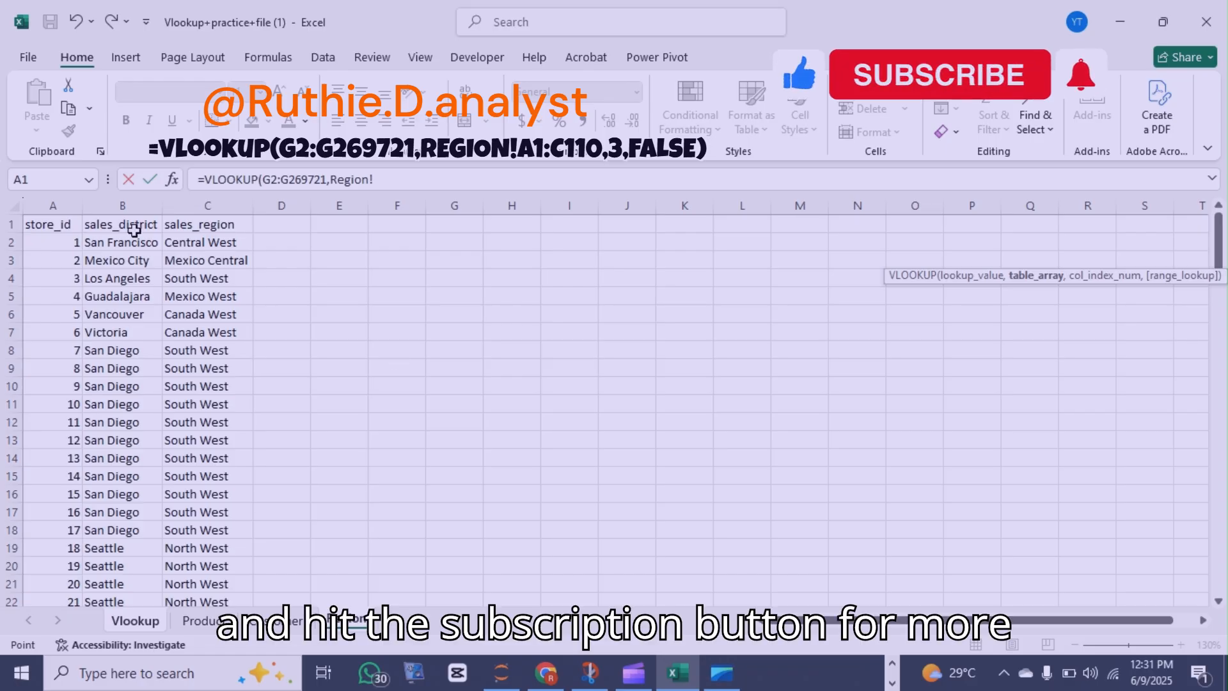
left_click_drag(57, 226, 211, 222)
key("ctrl+shift+Down")
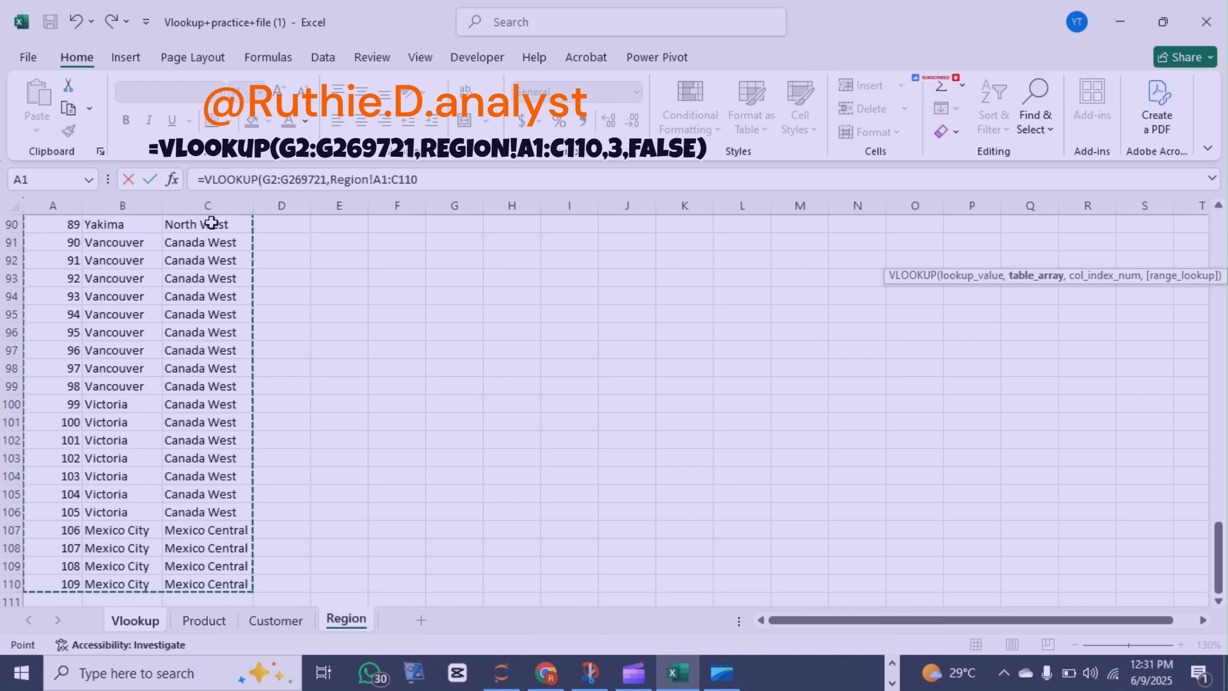
type(",")
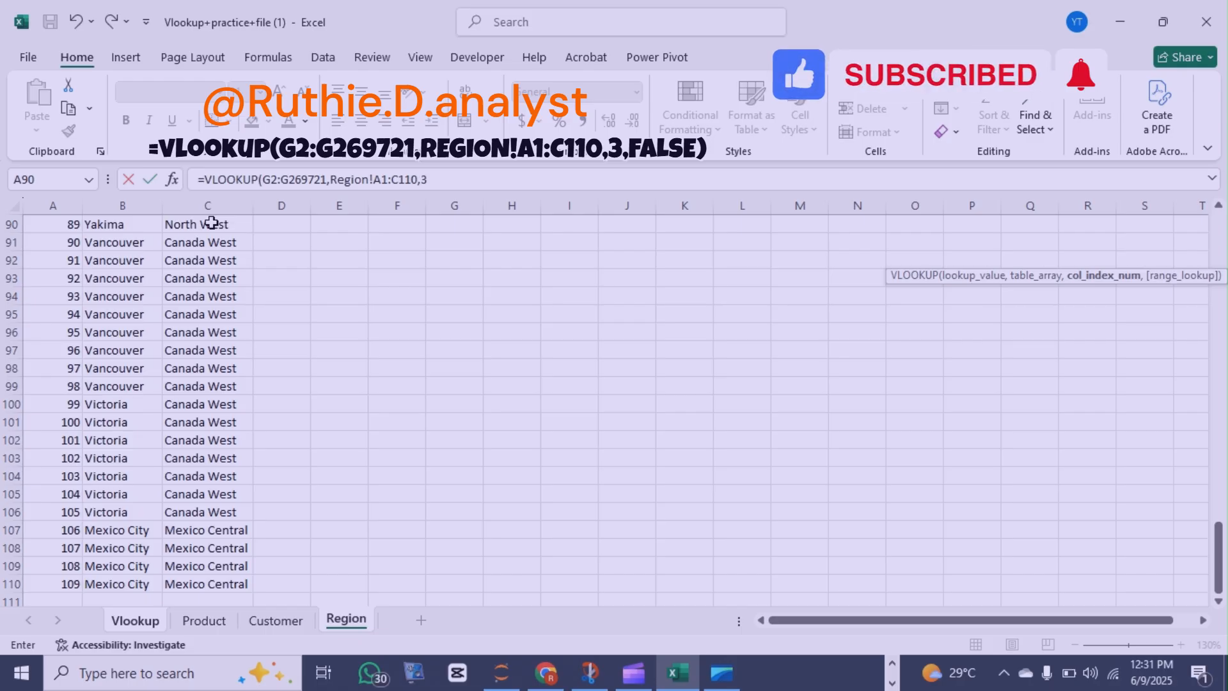
Complete the Region formula with column index 3 and FALSE for an exact match, and review the filled Vlookup sheet
type("3,")
key("Down")
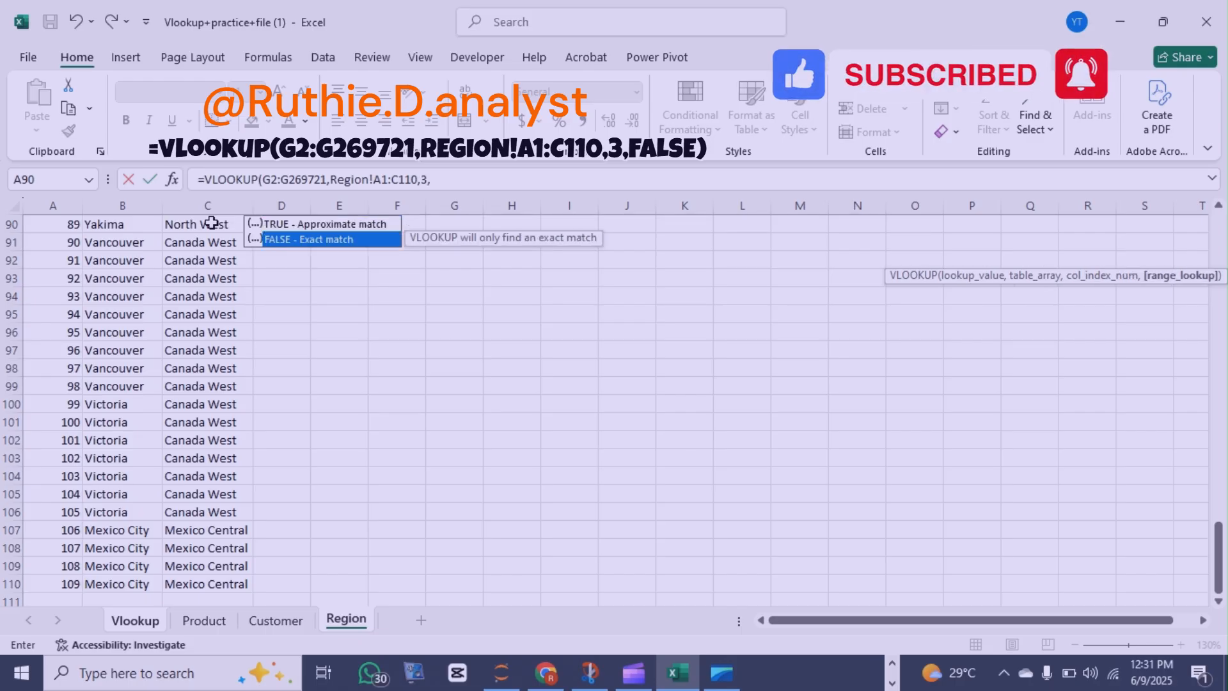
key("Tab")
key("Return")
key("ctrl+Up")
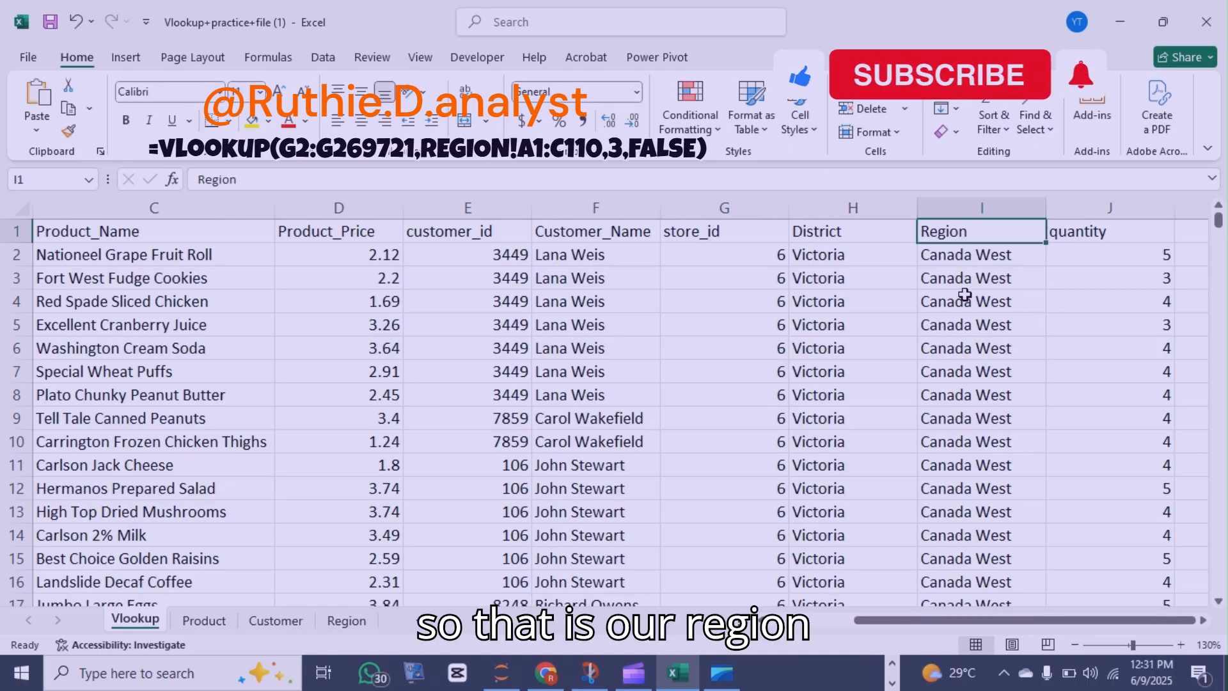
scroll(994, 400, "down", 2)
scroll(994, 401, "up", 2)
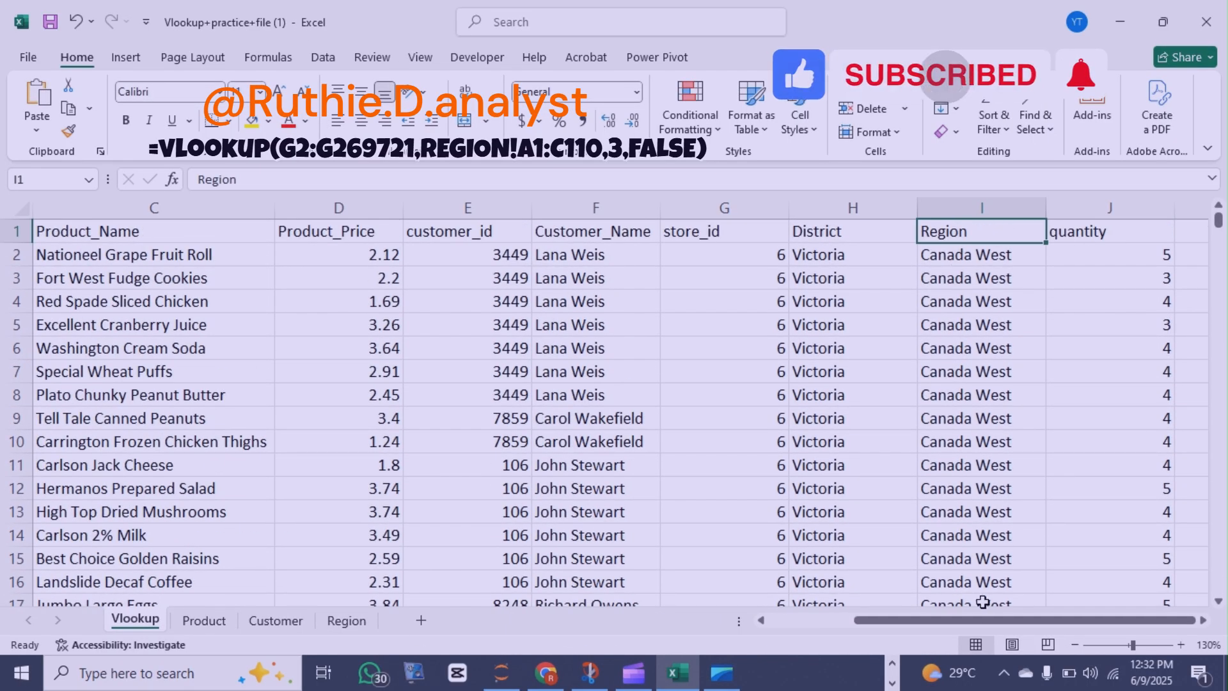
left_click_drag(987, 625, 864, 624)
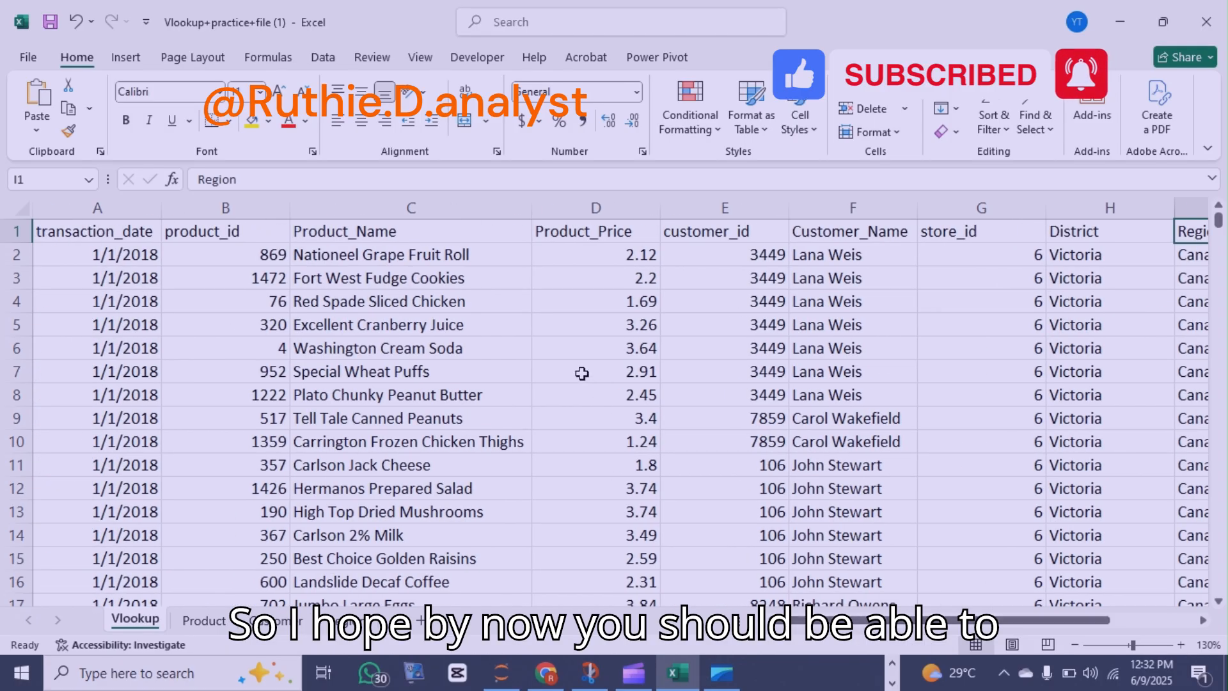